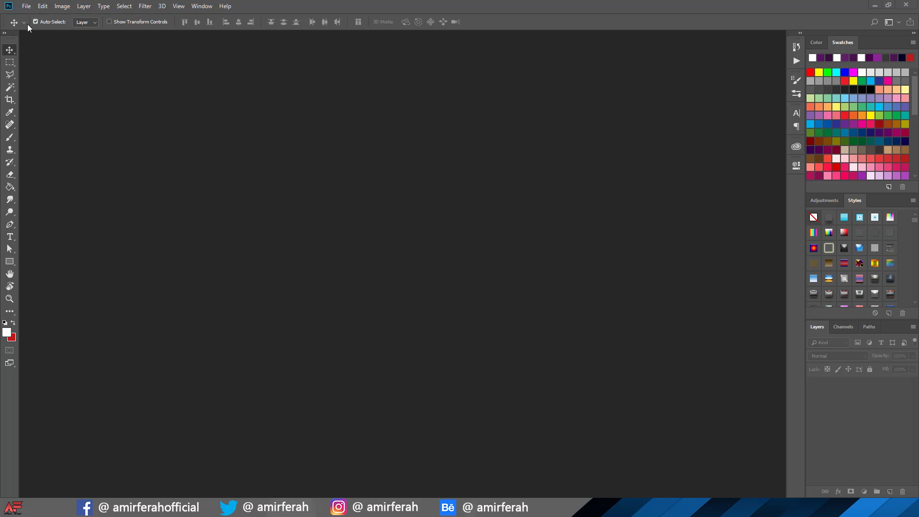
Create a new white 3000 × 1000 px document.
left_click(26, 7)
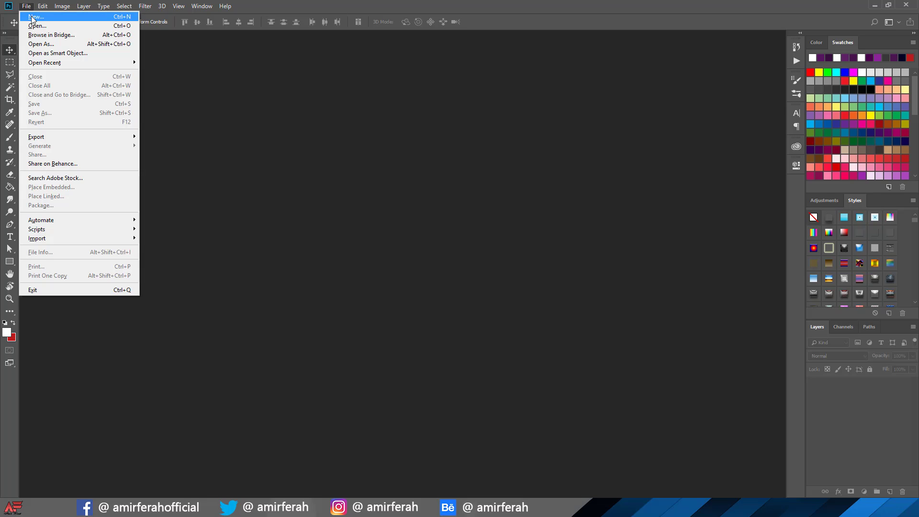
left_click(39, 18)
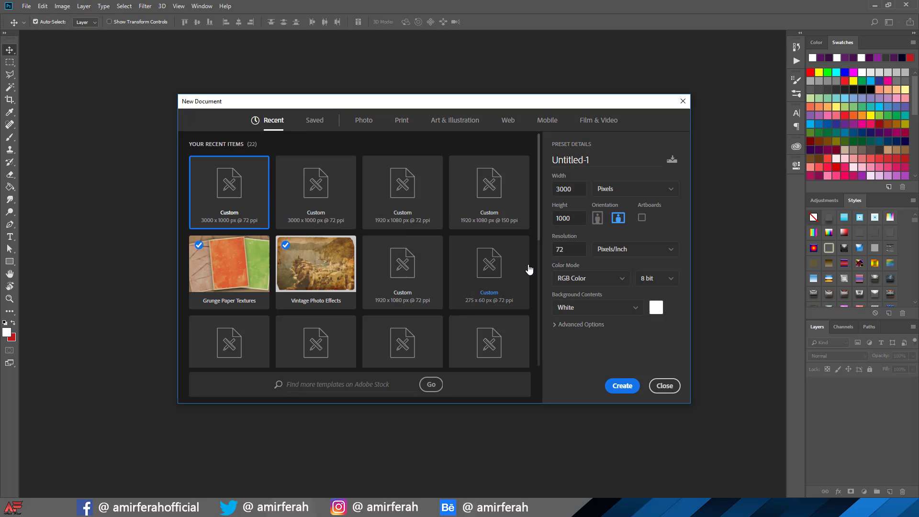
left_click(584, 188)
double_click(584, 188)
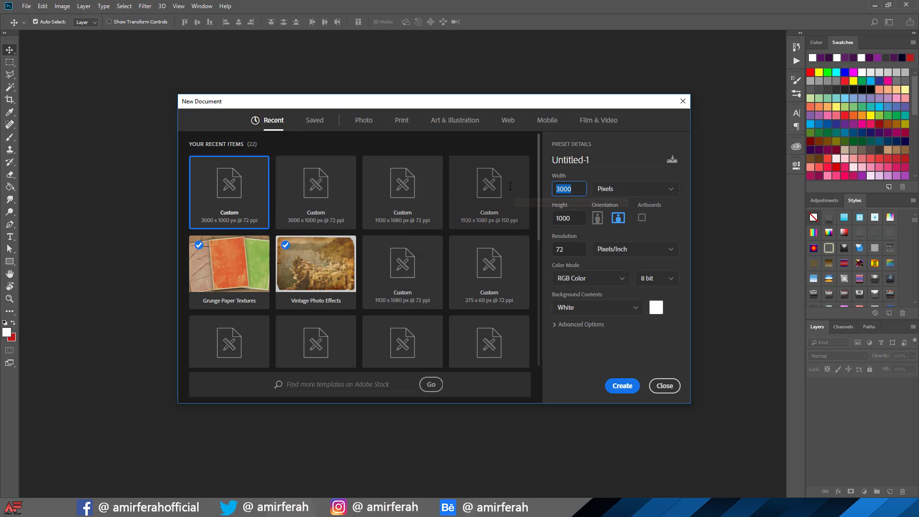
type("30")
key("Tab")
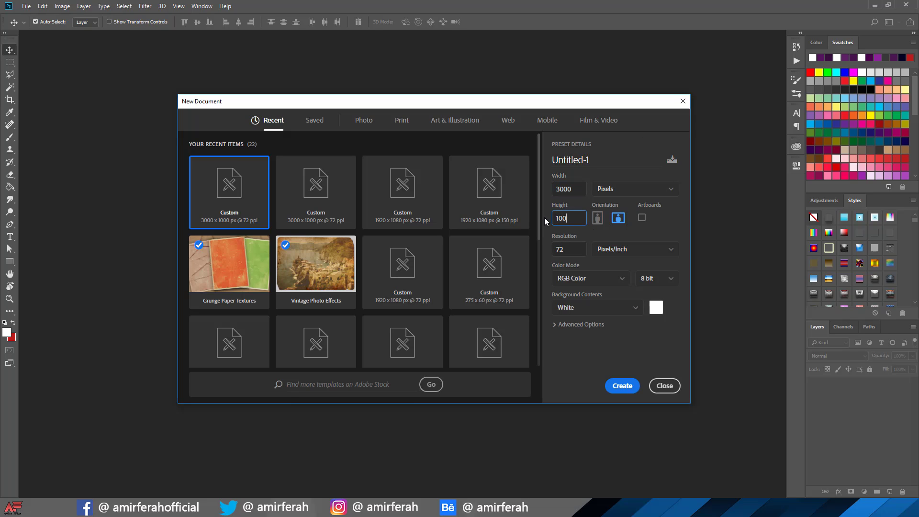
left_click(621, 385)
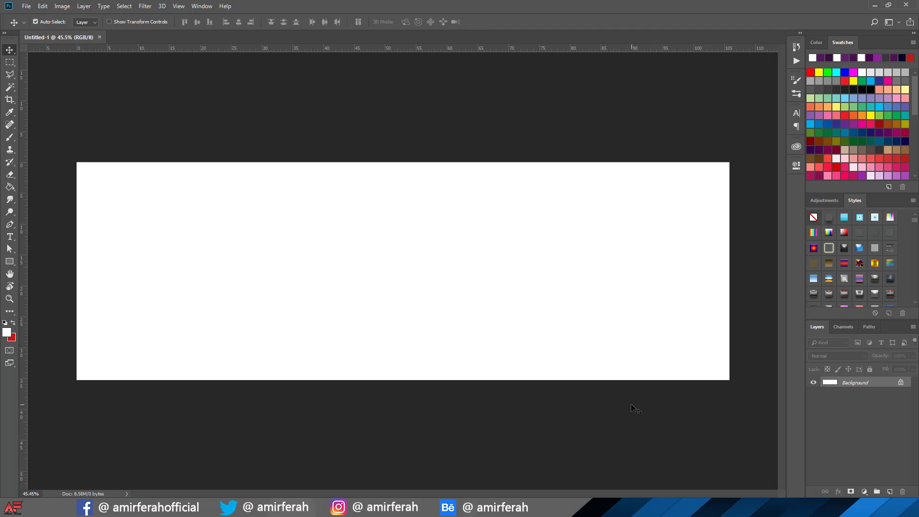
key("ctrl+plus")
Place the Tomb Raider wallpaper as an embedded layer, stretched past all canvas edges.
left_click(24, 6)
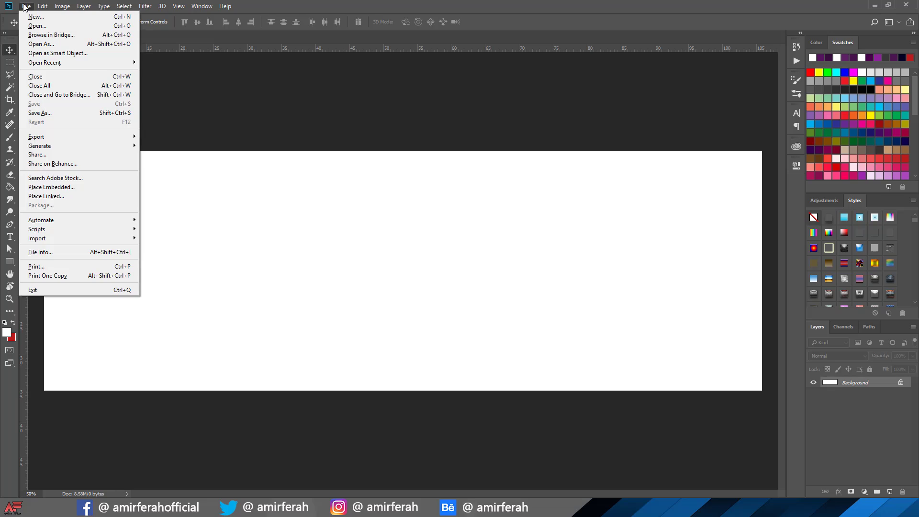
left_click(76, 186)
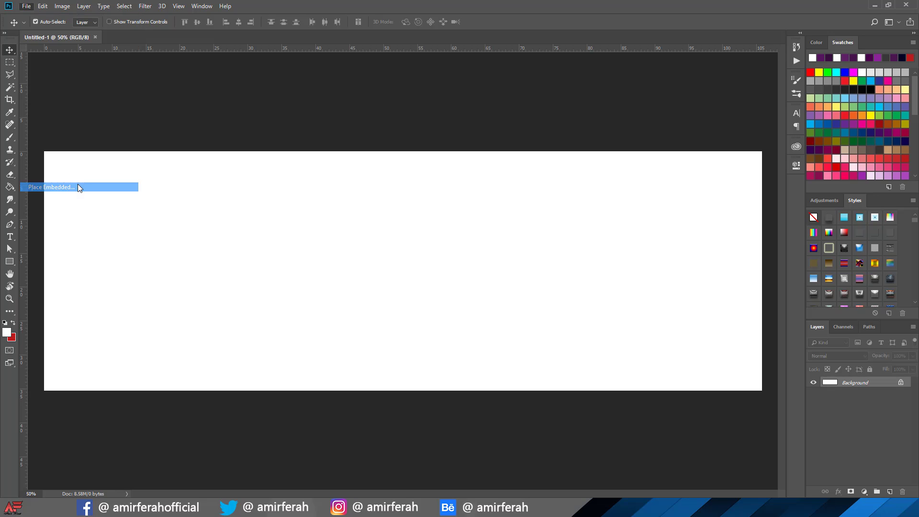
double_click(208, 112)
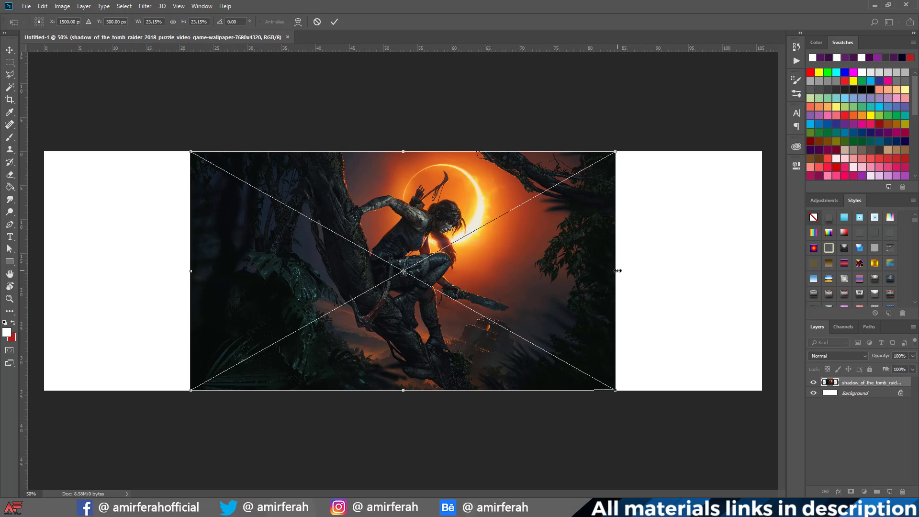
left_click_drag(617, 271, 762, 270)
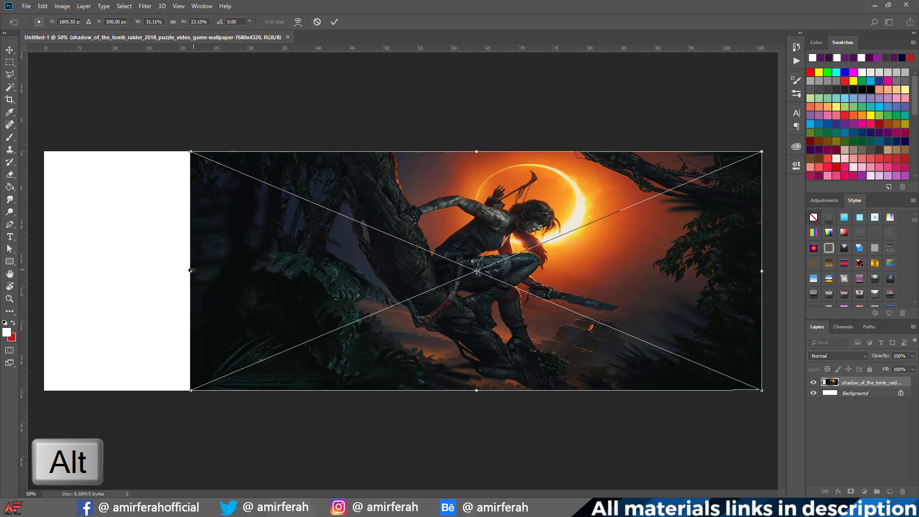
left_click_drag(188, 270, 44, 270)
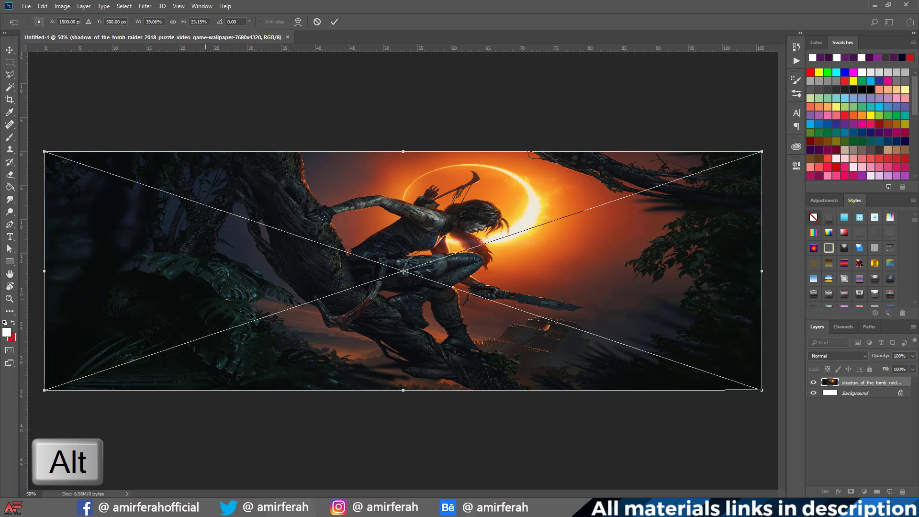
left_click_drag(403, 388, 403, 413)
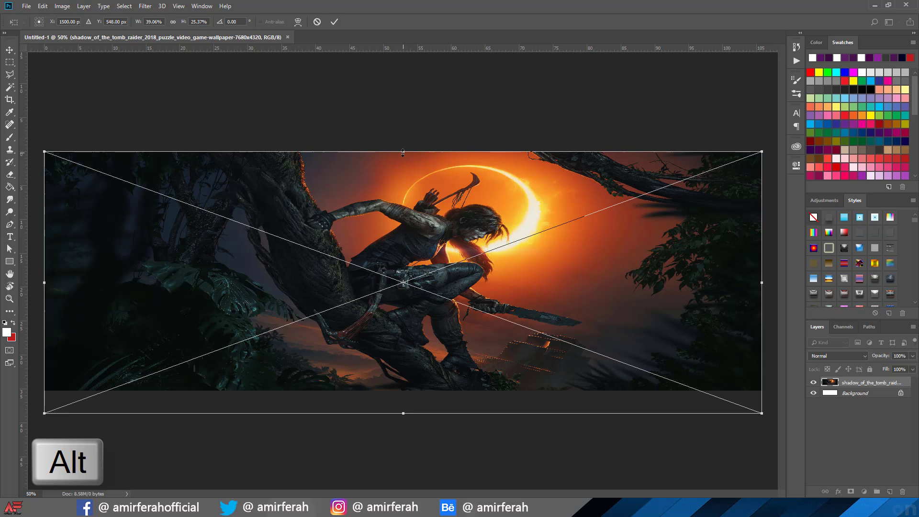
left_click_drag(403, 151, 403, 130)
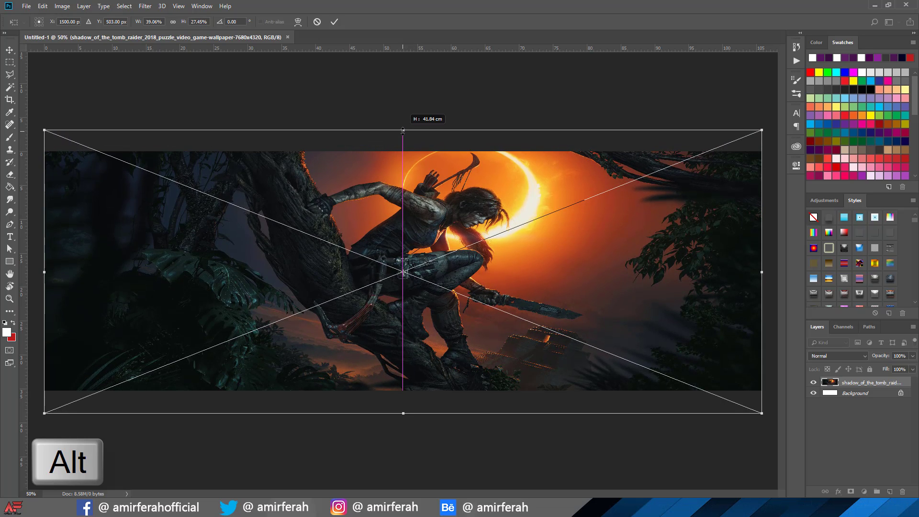
left_click(339, 21)
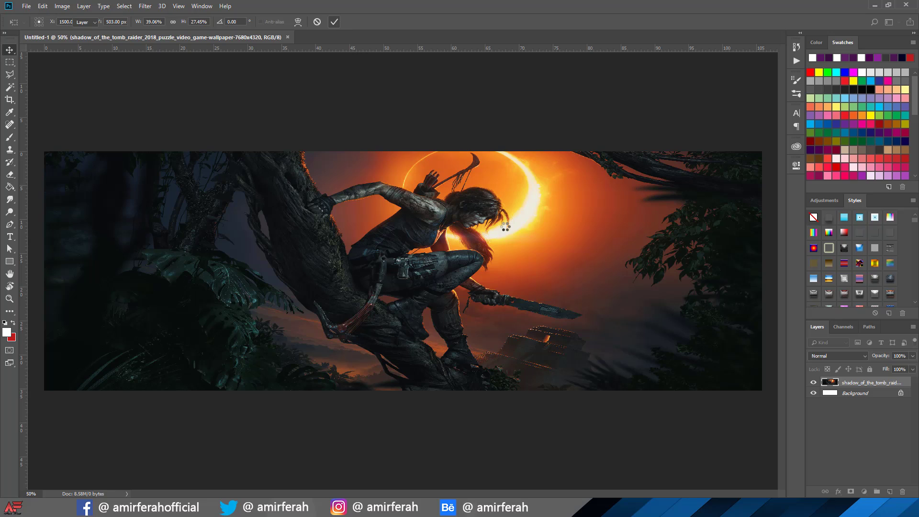
key("ctrl+0")
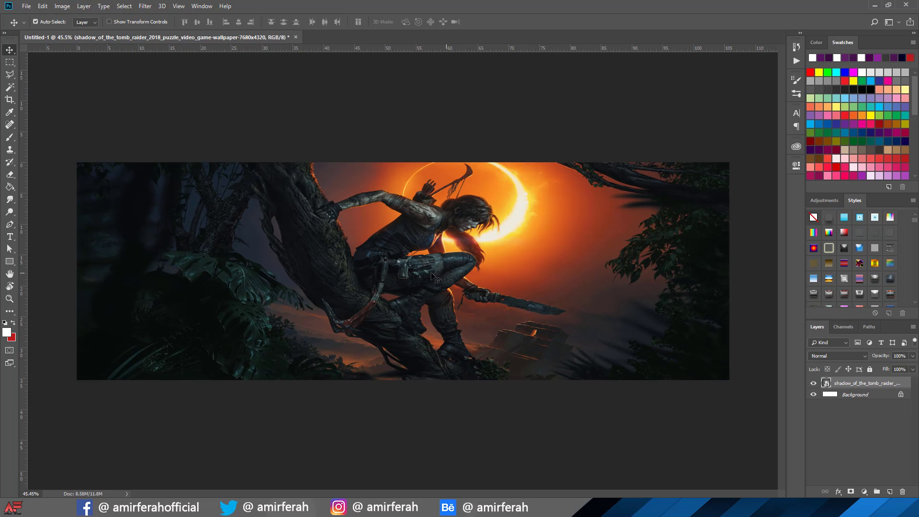
Nudge the wallpaper left and widen it to cover the white strip on the right.
left_click_drag(415, 276, 389, 276)
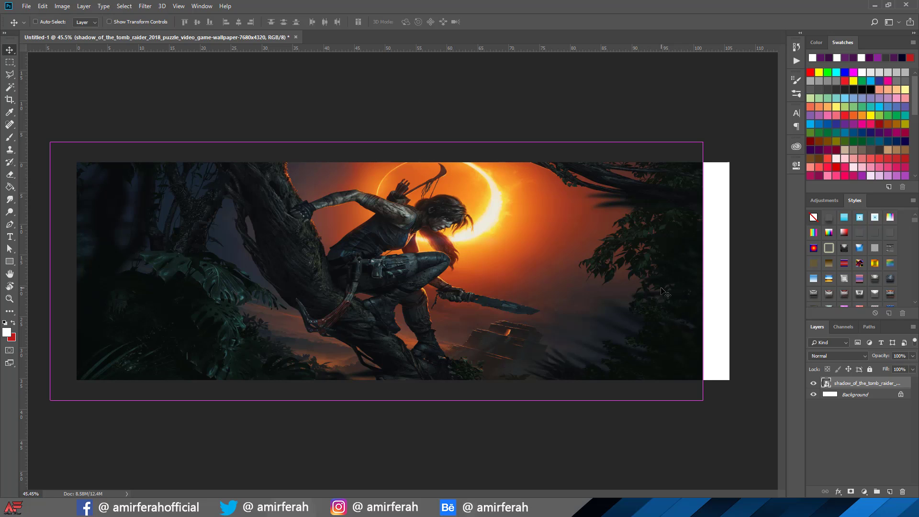
key("ctrl+t")
left_click_drag(702, 273, 729, 271)
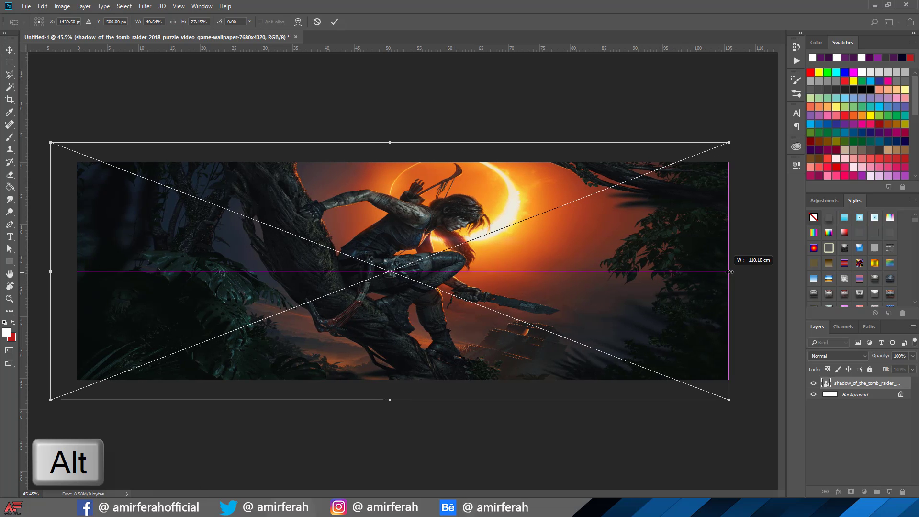
left_click(334, 22)
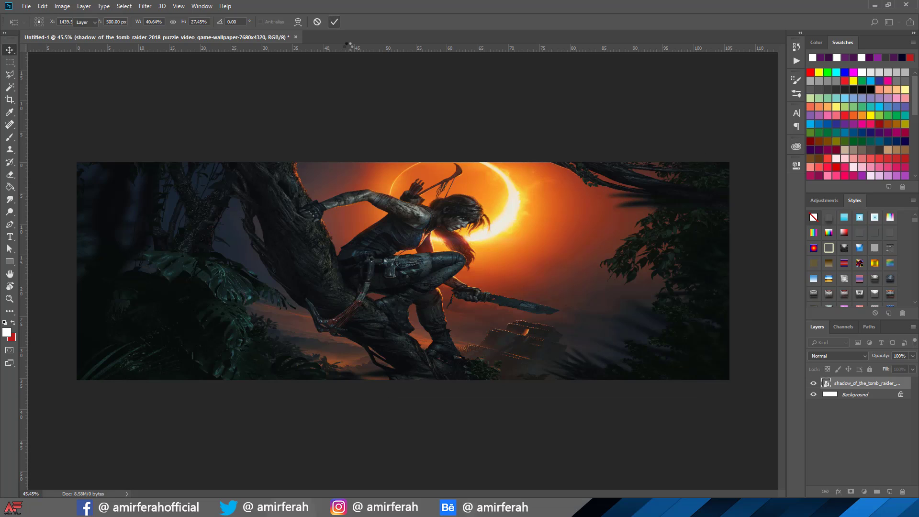
scroll(440, 251, "down", 1)
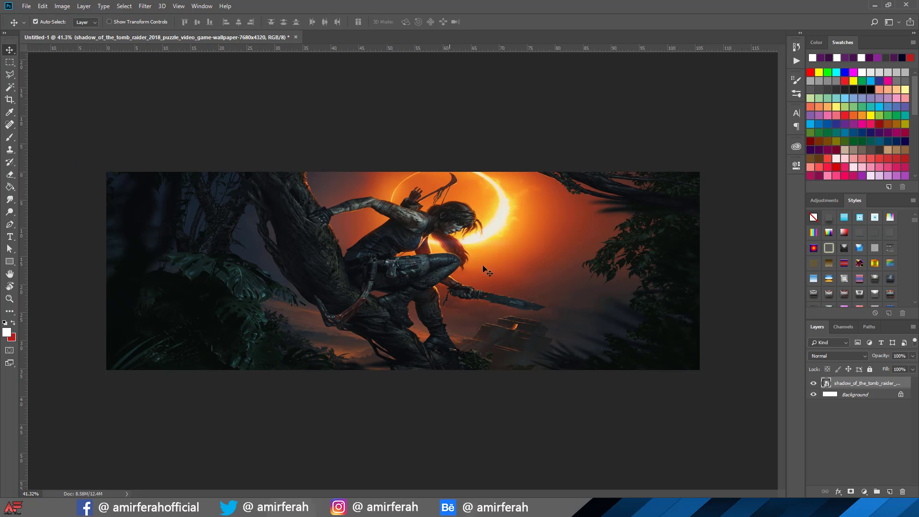
left_click(864, 491)
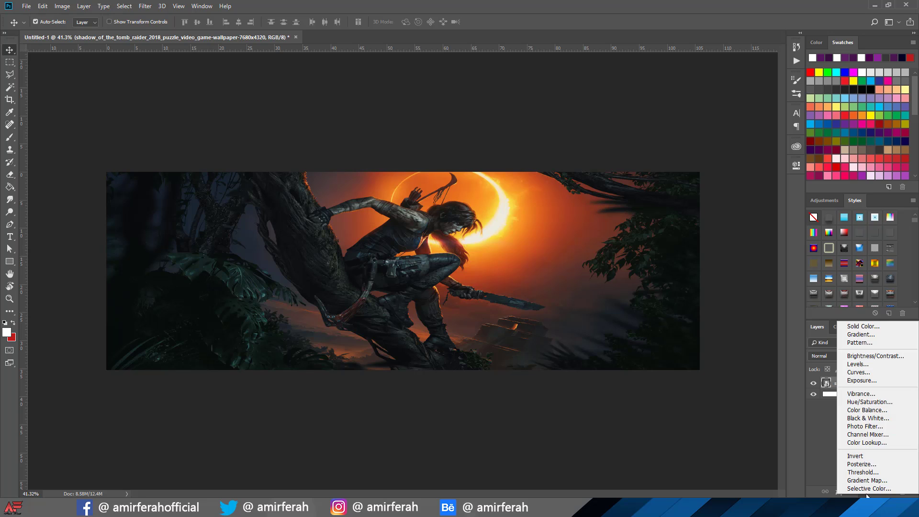
Add a Gradient Map layer and set its left colour stop to dark purple.
left_click(865, 481)
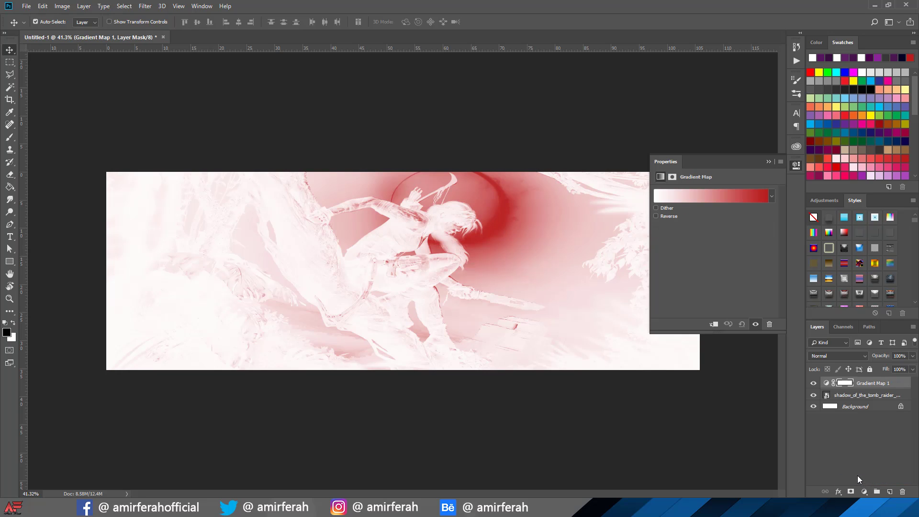
left_click(672, 196)
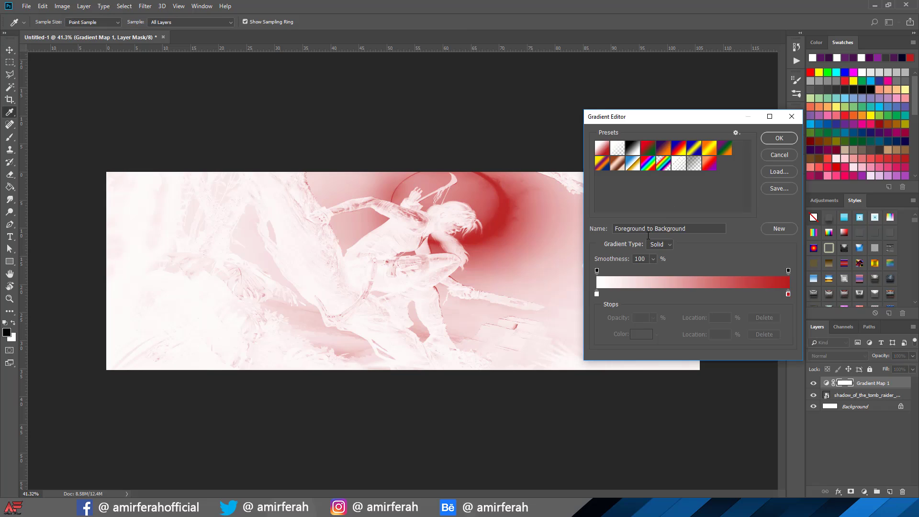
left_click(597, 294)
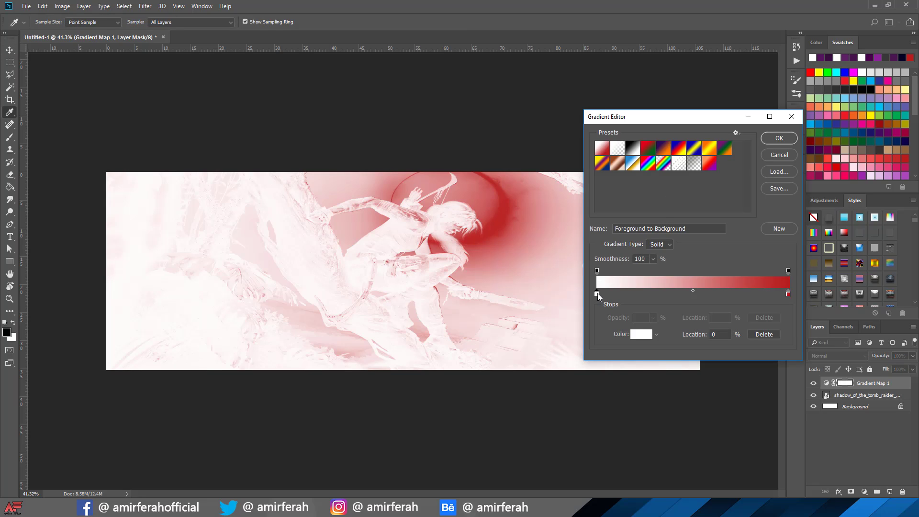
double_click(597, 293)
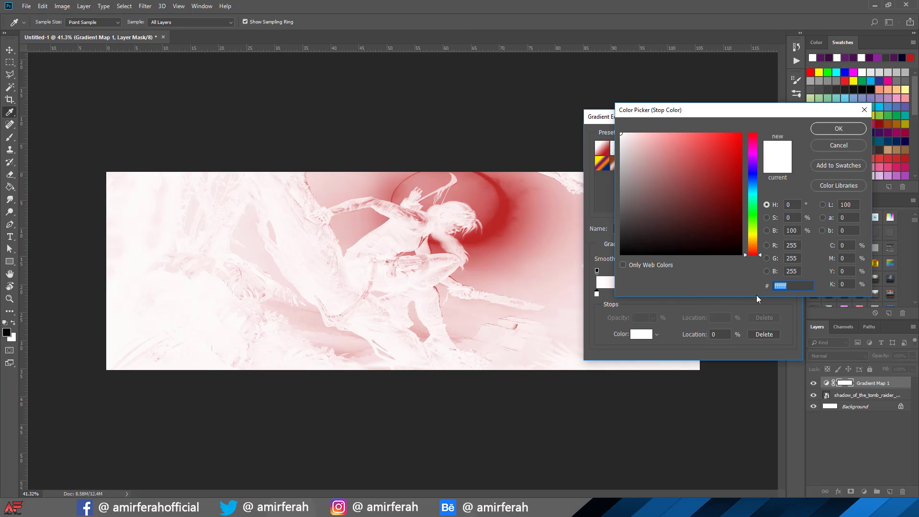
left_click(803, 288)
left_click_drag(801, 287, 712, 286)
type("004612")
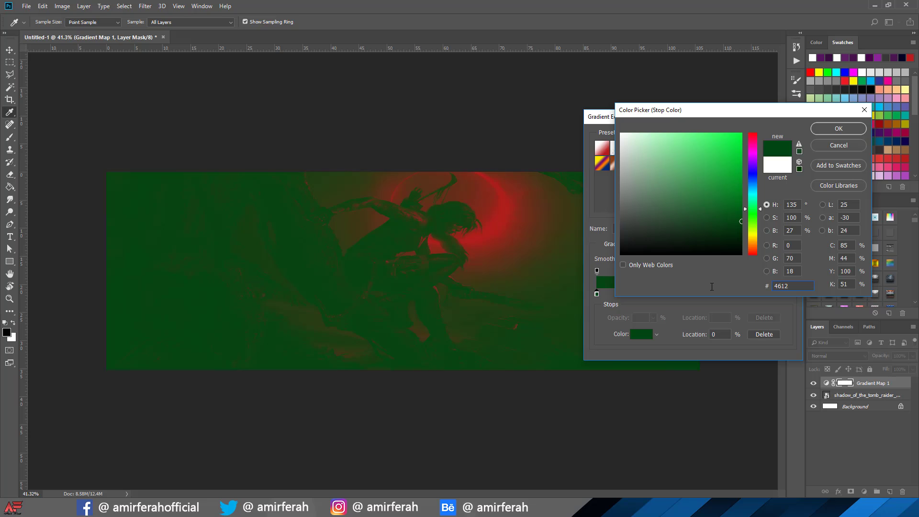
type("4")
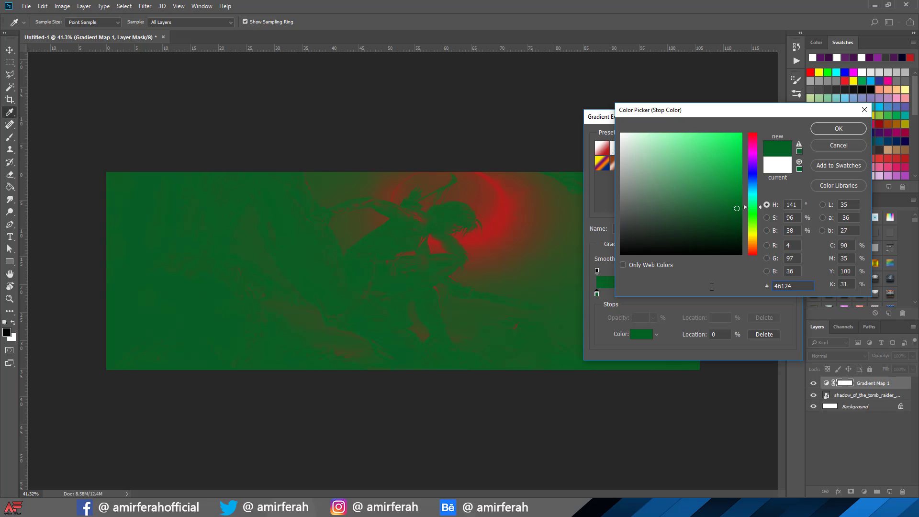
type("c")
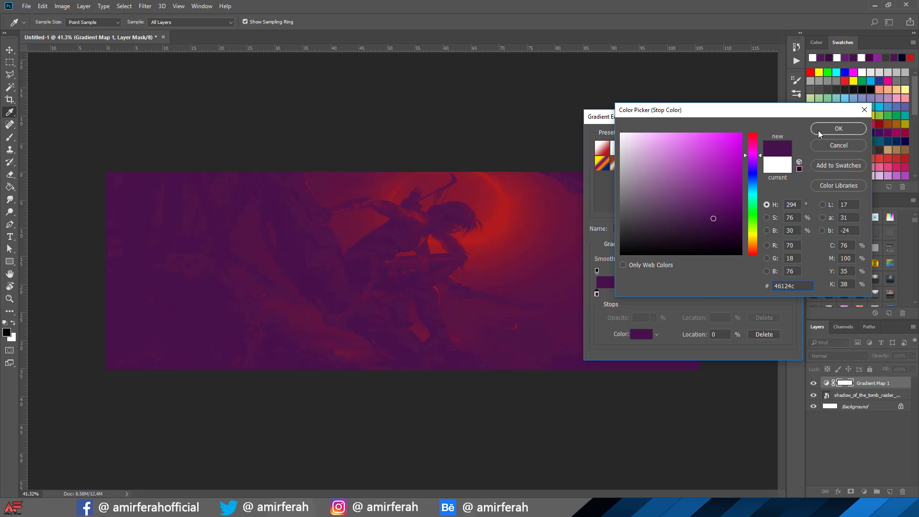
left_click(817, 129)
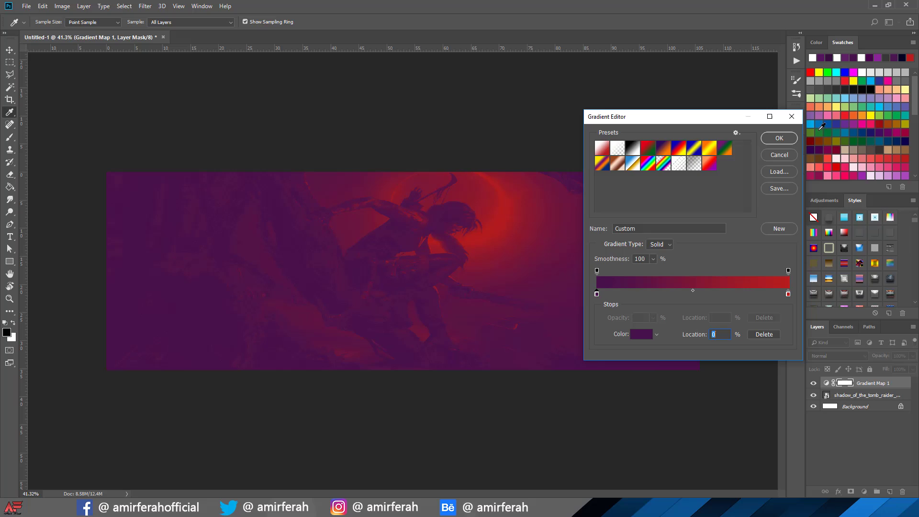
Set the gradient's right stop to pink ef7bff and accept the gradient.
double_click(787, 293)
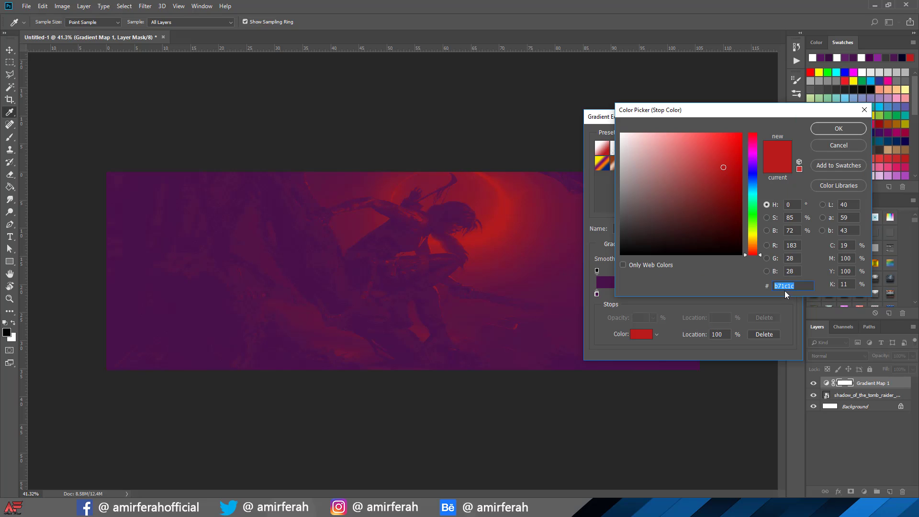
left_click_drag(798, 286, 750, 286)
type("e")
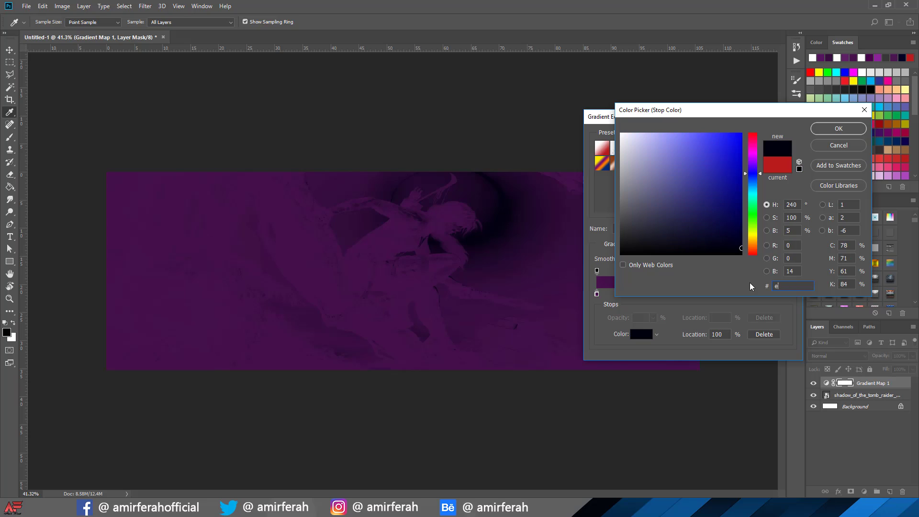
type("f7")
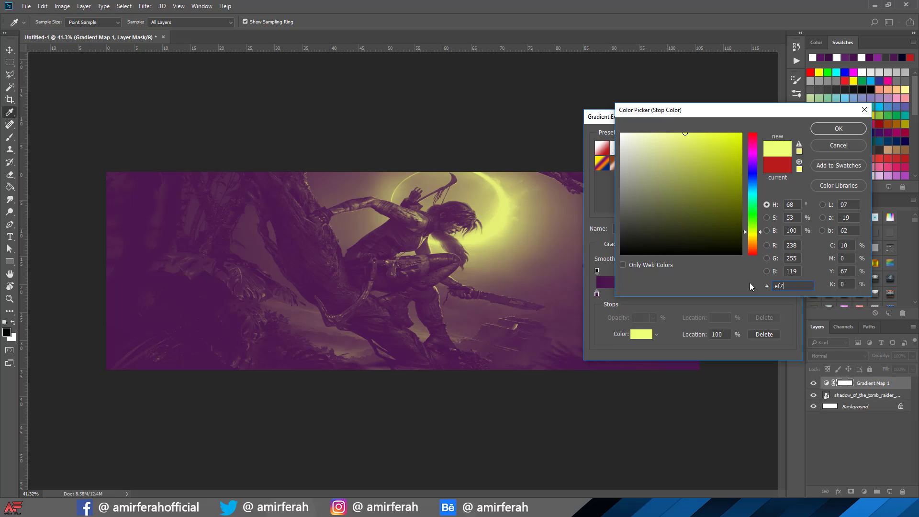
type("bff")
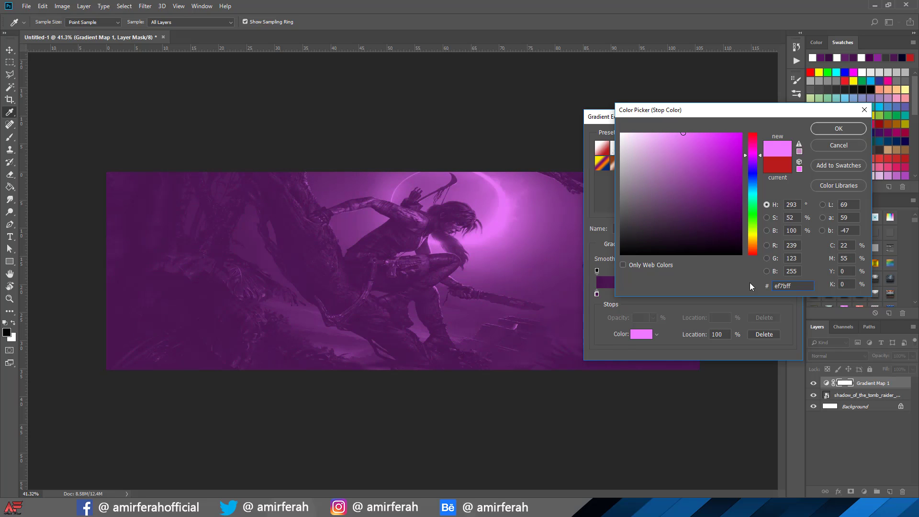
left_click(833, 128)
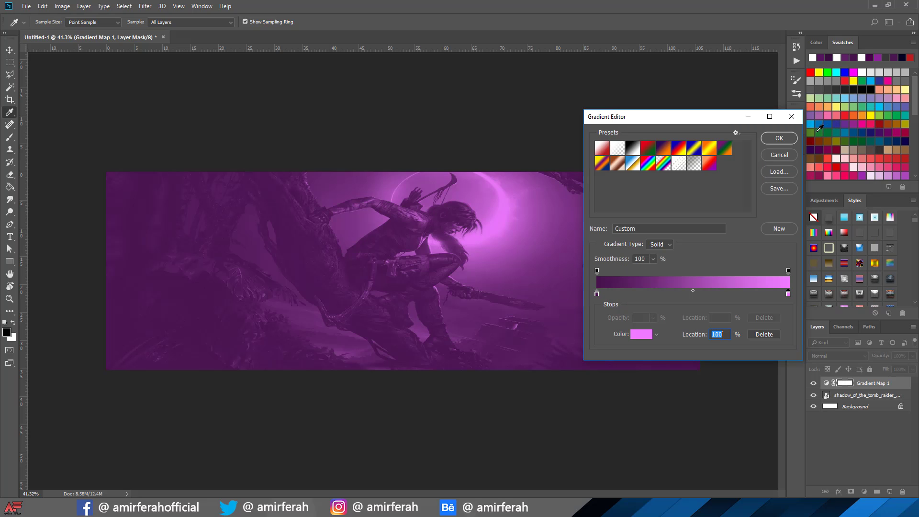
left_click(780, 138)
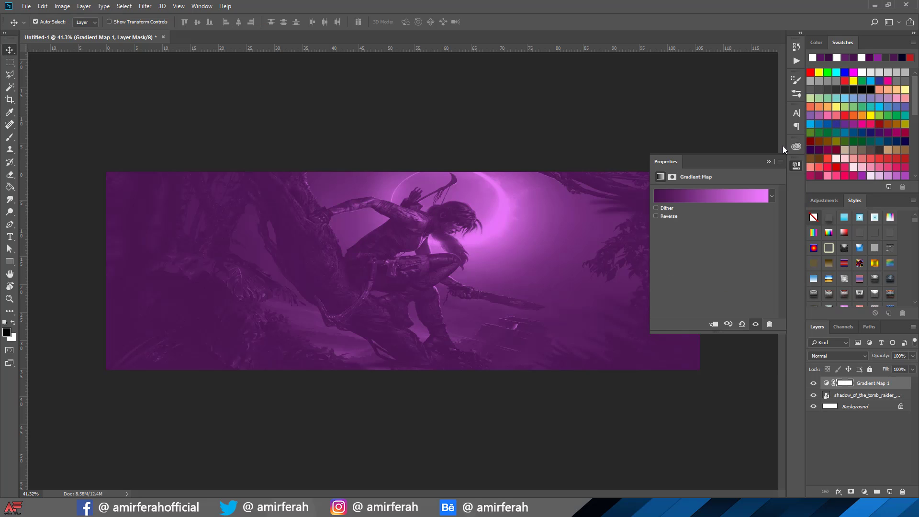
left_click(767, 165)
key("ctrl+plus")
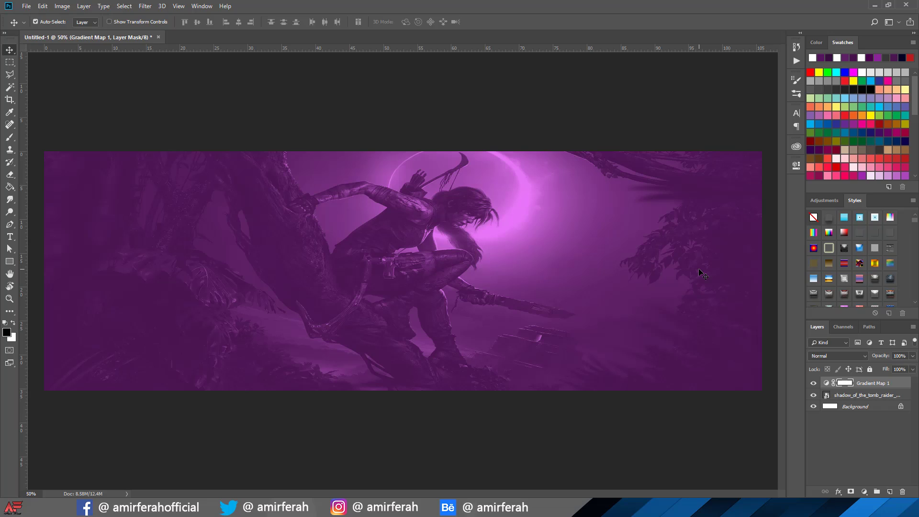
Add a new Layer 1 and set the foreground colour to white.
scroll(699, 272, "down", 1)
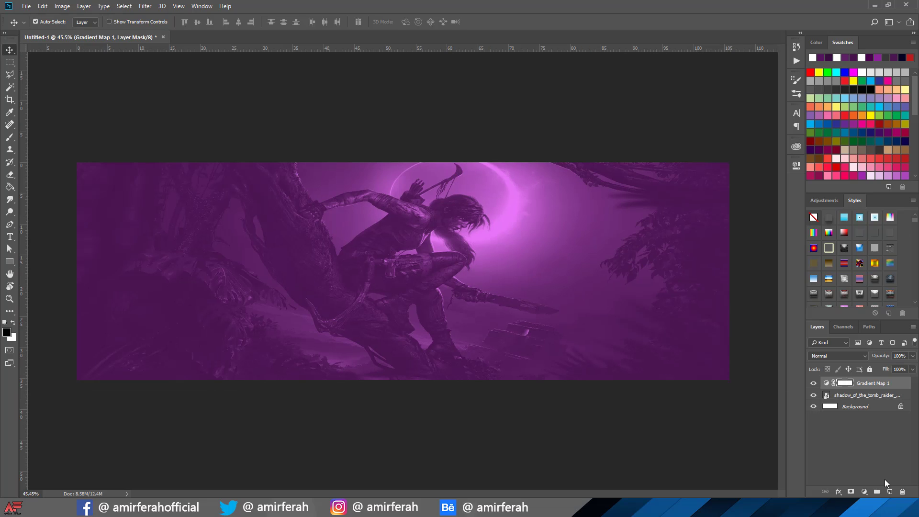
left_click(889, 491)
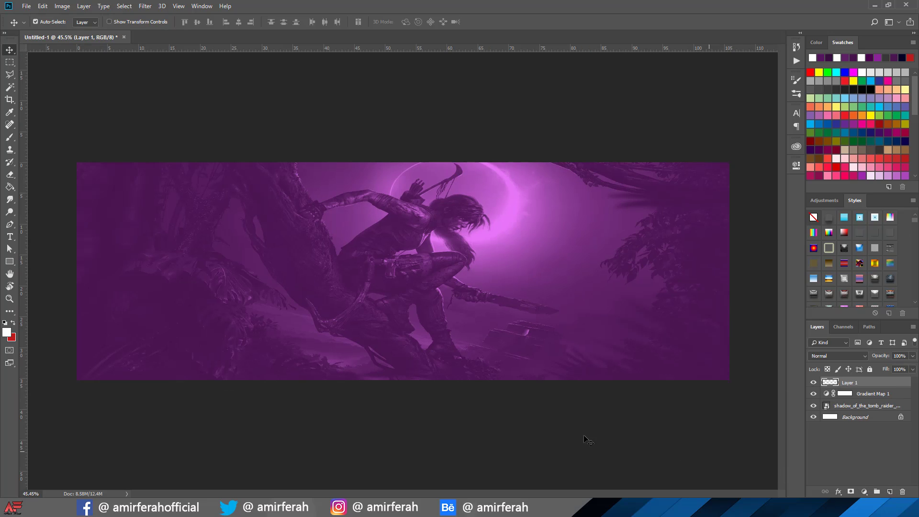
left_click(7, 332)
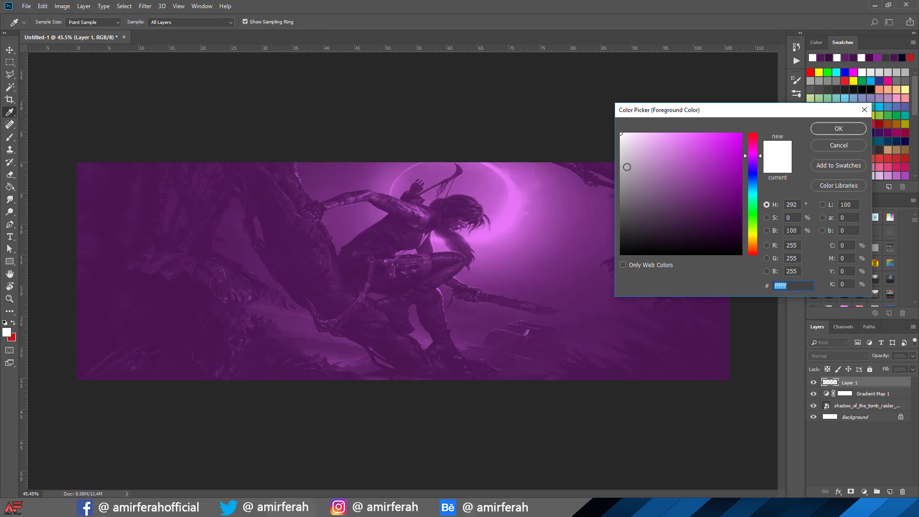
left_click_drag(627, 167, 588, 119)
left_click(819, 131)
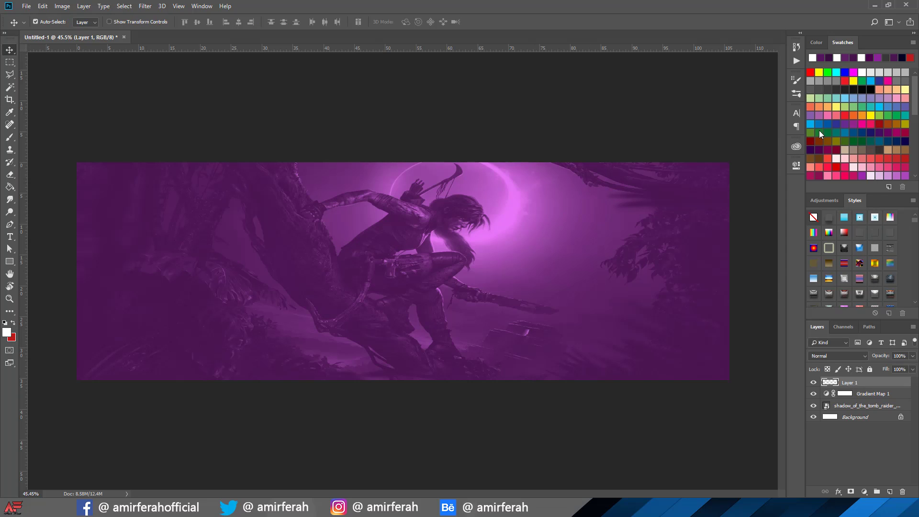
Brush a soft white glow at the image top and blend Layer 1 in Soft Light.
left_click(10, 137)
right_click(346, 251)
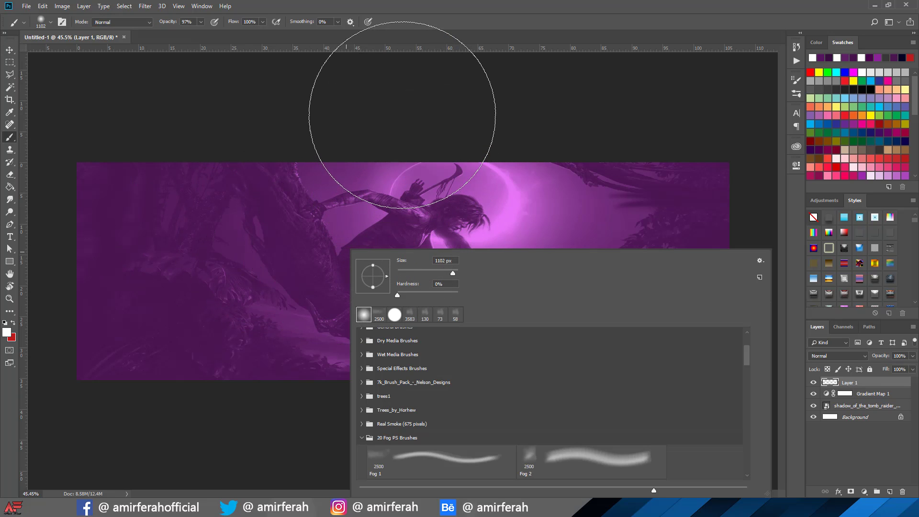
left_click(412, 105)
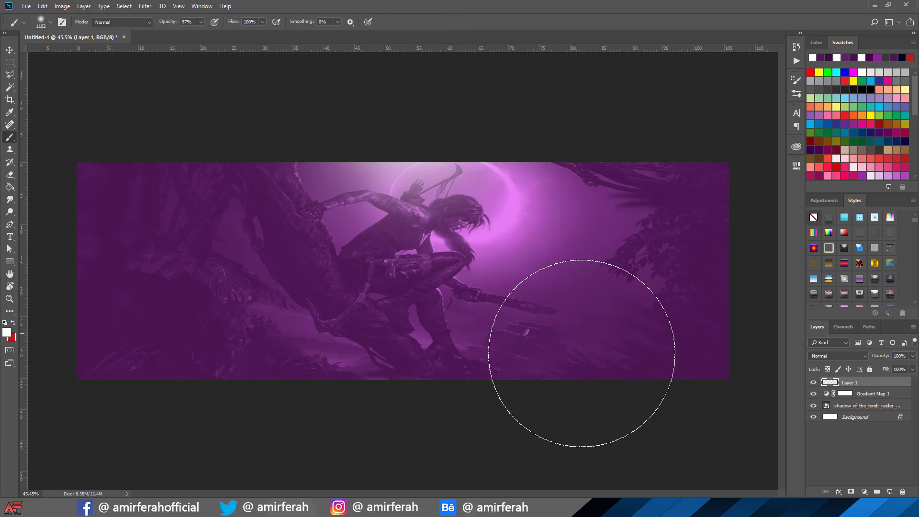
left_click(860, 360)
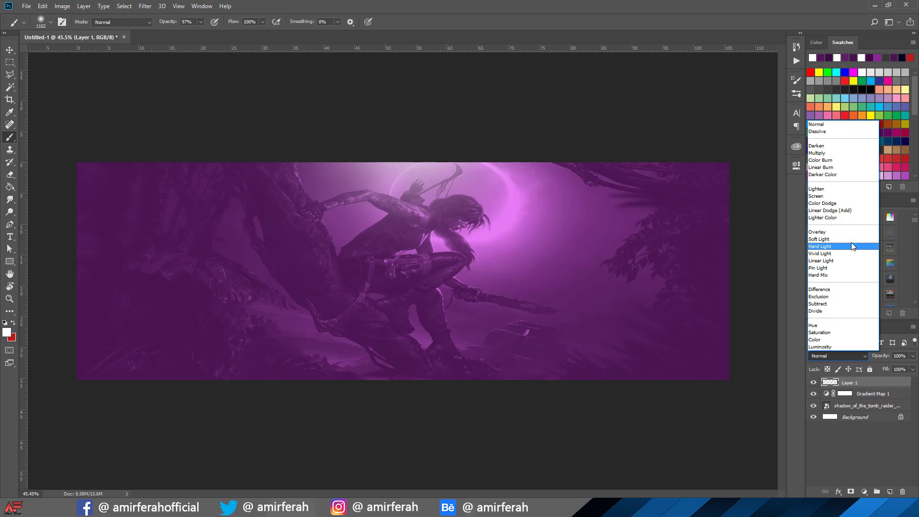
left_click(850, 239)
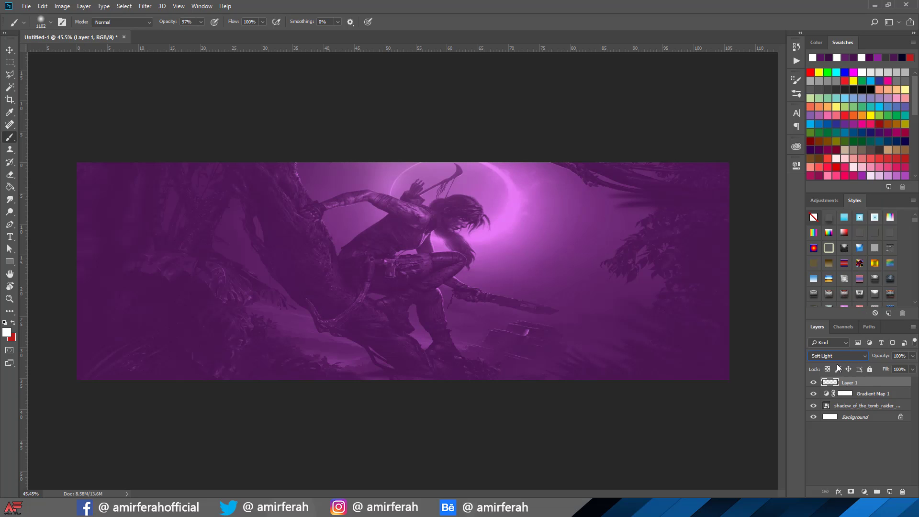
left_click(813, 382)
Add Layer 2 and sample dark purple 400b46 from the banner as foreground colour.
left_click(890, 492)
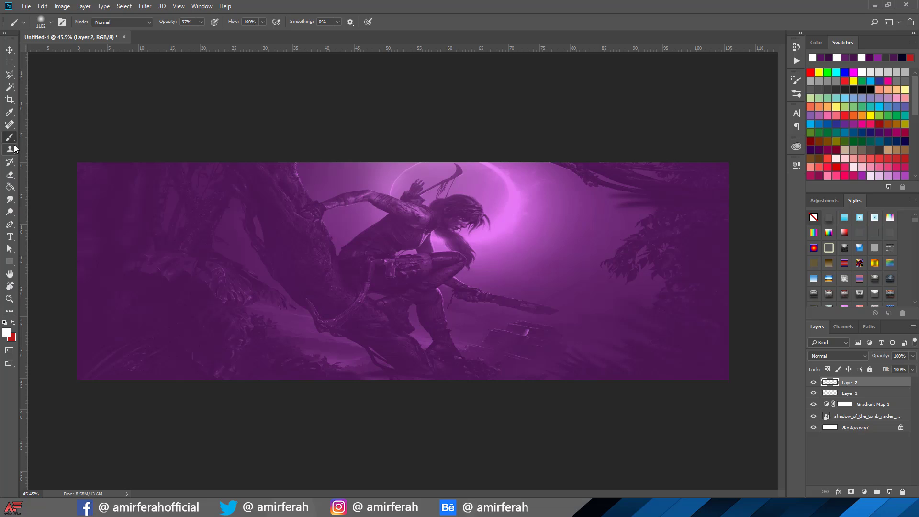
left_click(6, 331)
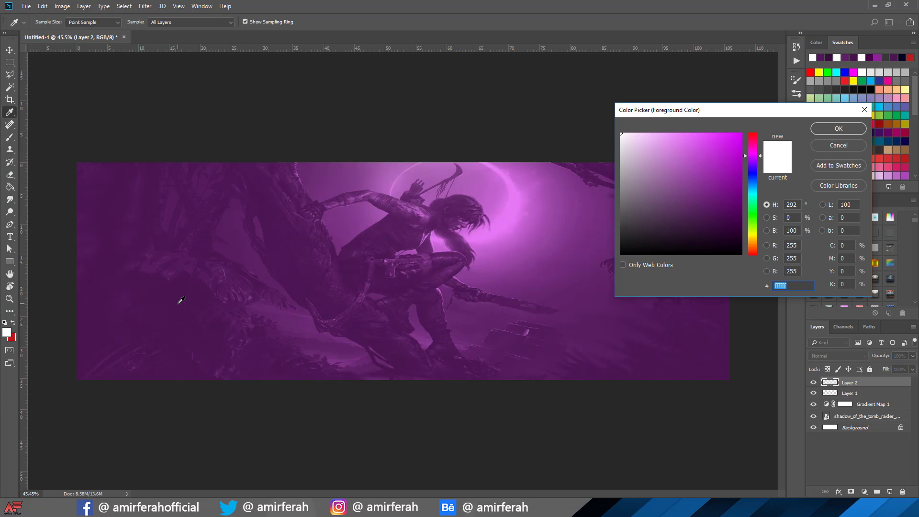
left_click(179, 302)
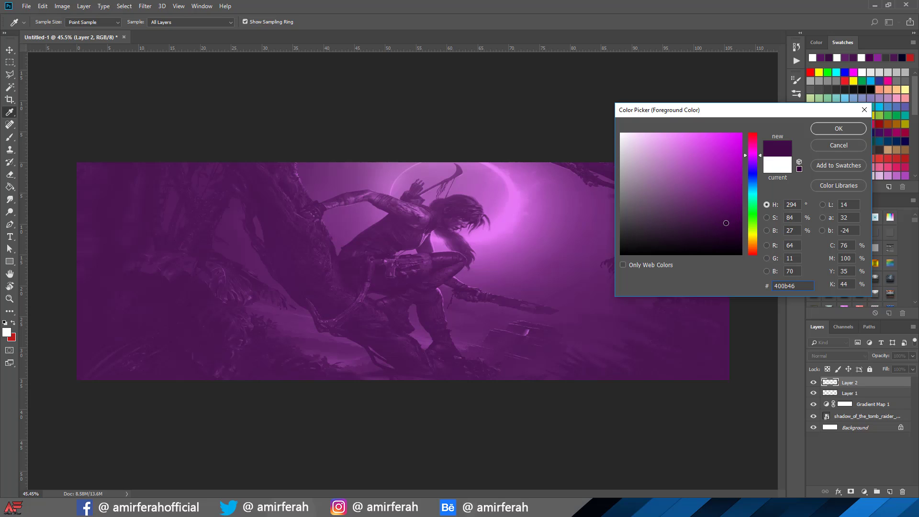
Deepen the sampled purple slightly and paint it along the banner's bottom edge.
left_click_drag(712, 218, 734, 226)
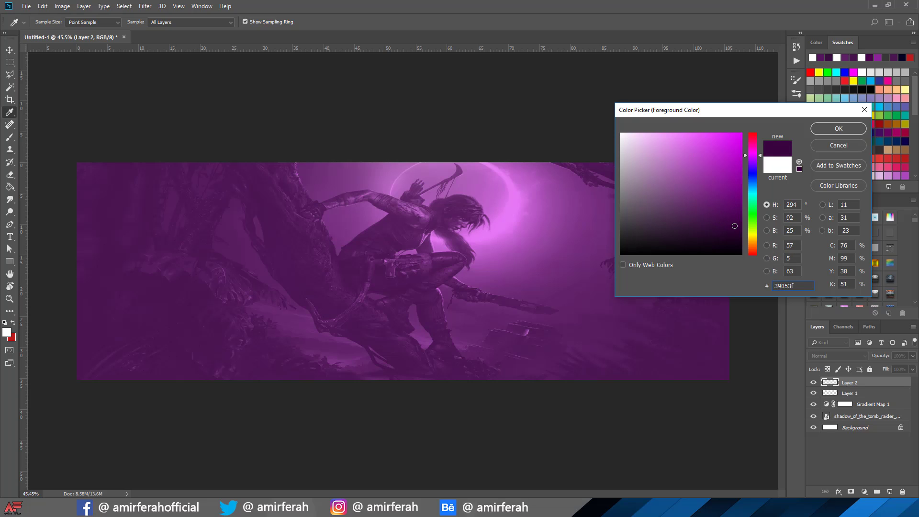
left_click(838, 128)
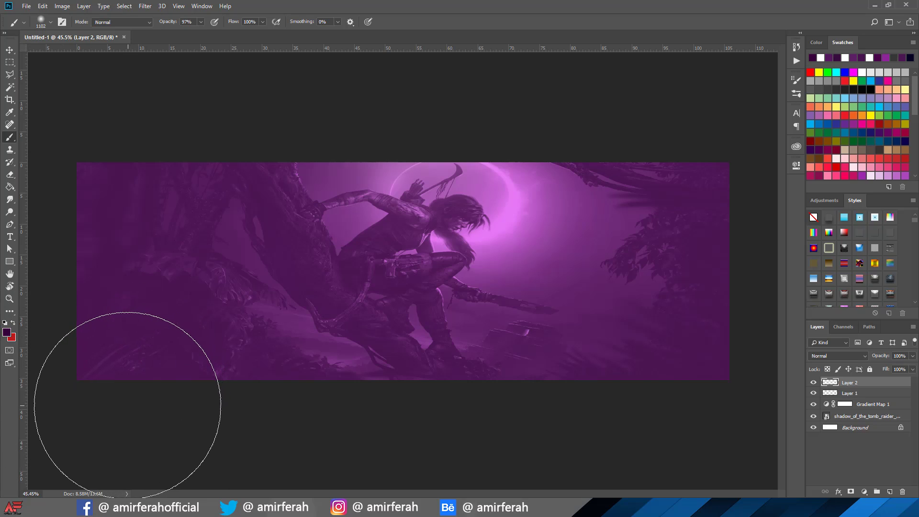
left_click_drag(111, 444, 728, 441)
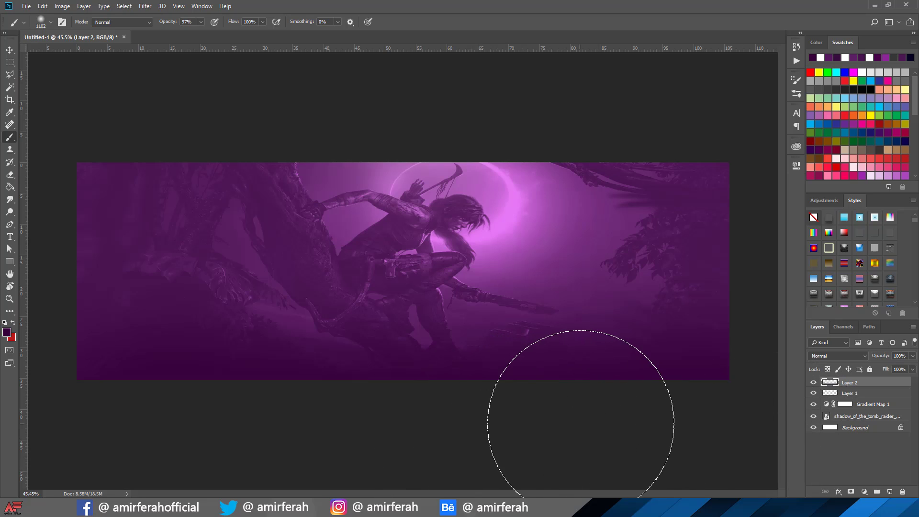
Blend Layer 2 in Soft Light and toggle its visibility to compare.
scroll(582, 421, "down", 1)
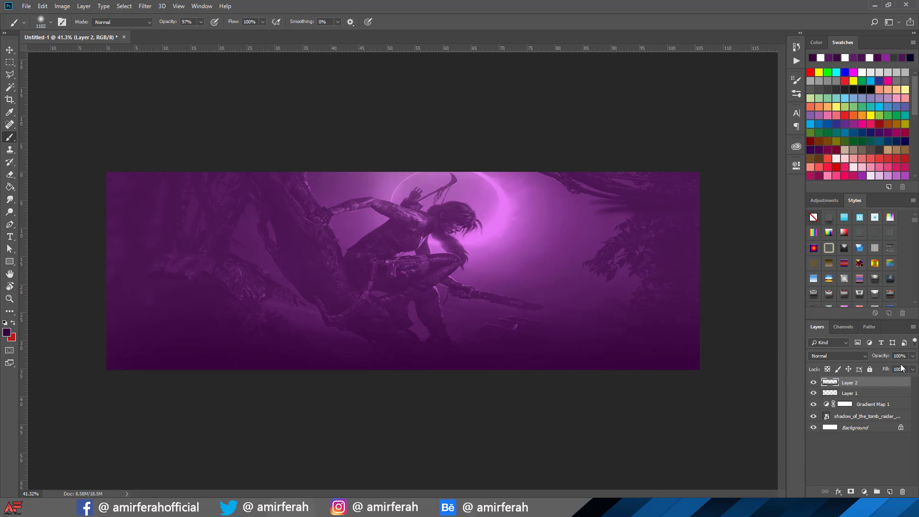
left_click(865, 357)
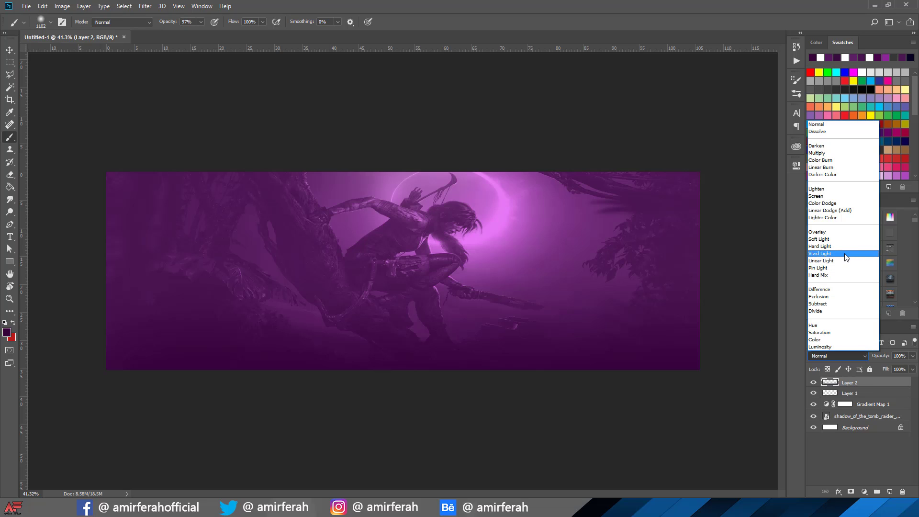
left_click(847, 239)
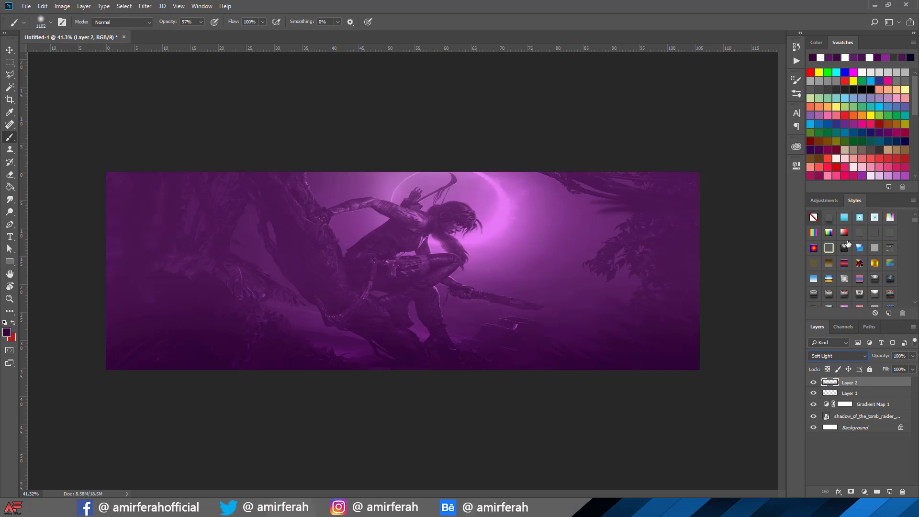
left_click(813, 382)
left_click(813, 382)
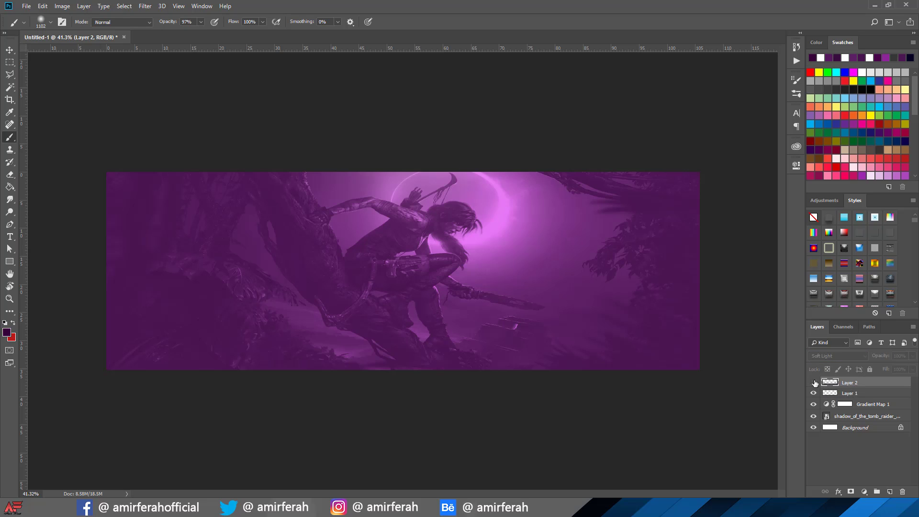
left_click(813, 382)
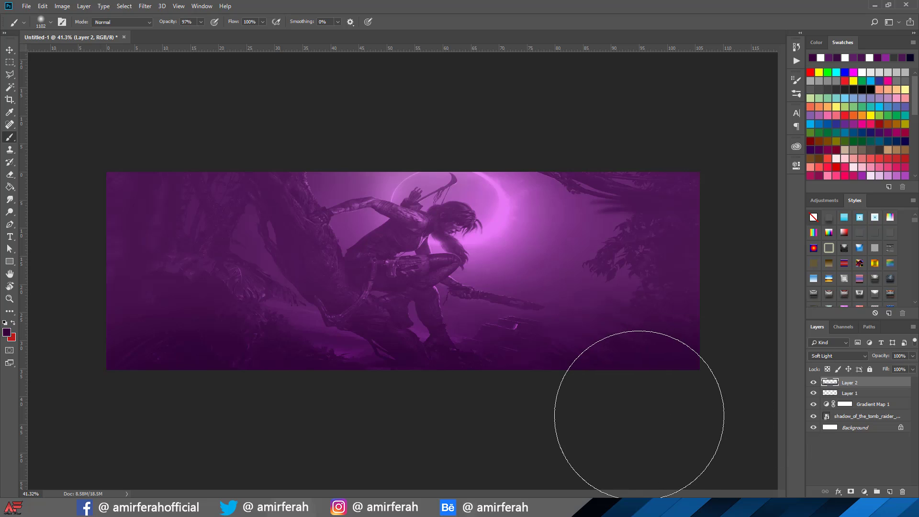
scroll(637, 414, "up", 1)
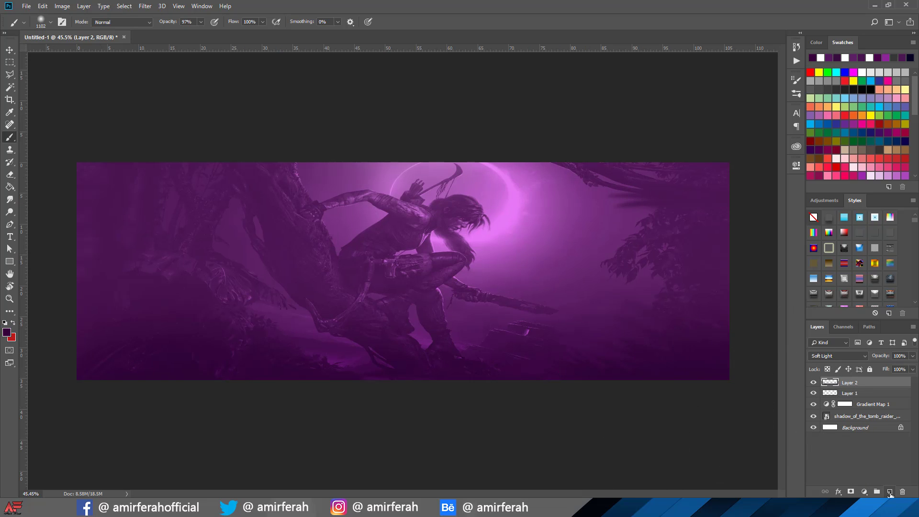
Add Layer 3, choose the Polygonal Lasso Tool, and pan to show the left margin.
left_click(887, 492)
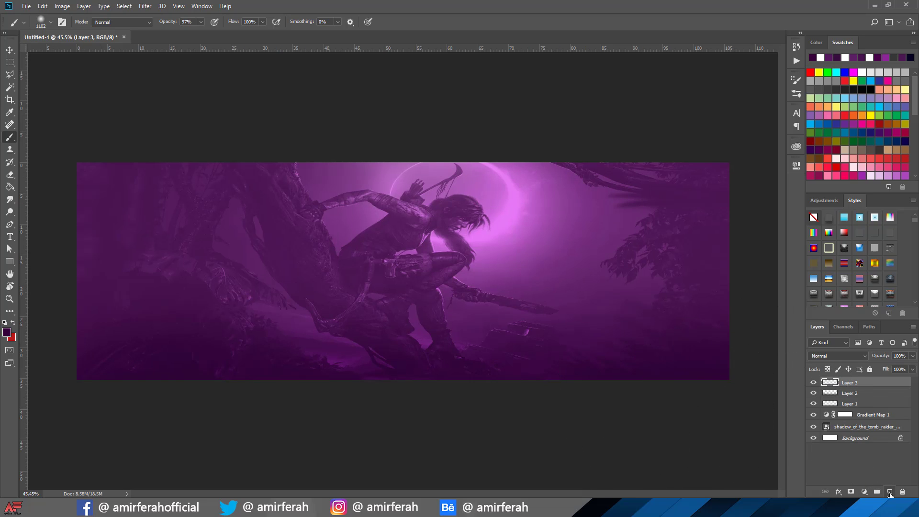
left_click(9, 49)
scroll(297, 337, "down", 1)
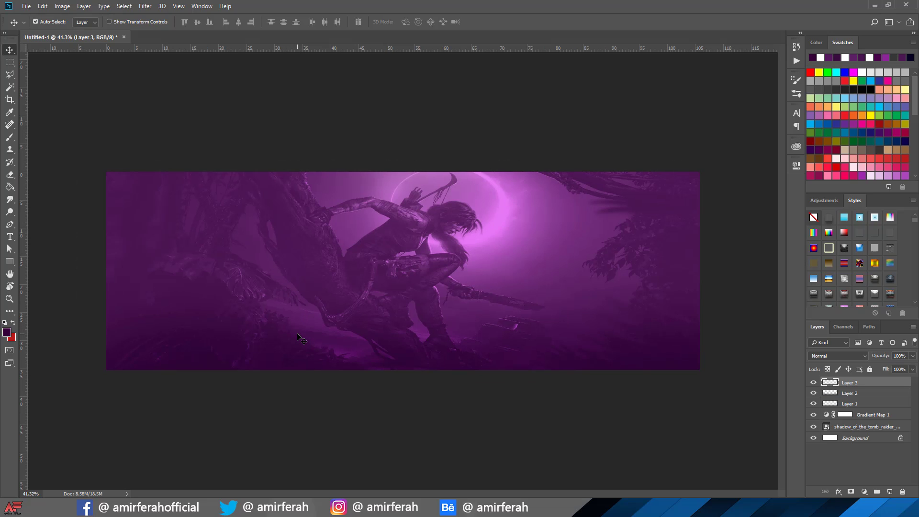
left_click_drag(10, 74, 44, 86)
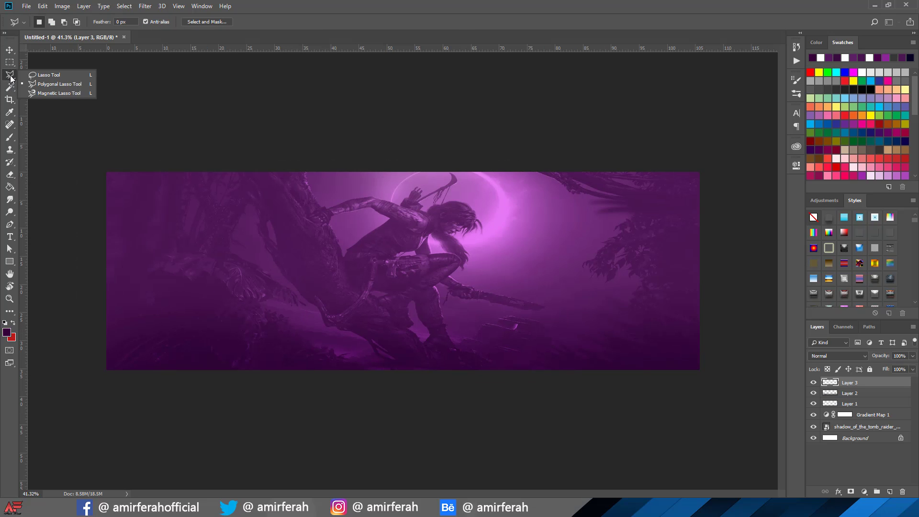
scroll(99, 378, "up", 3)
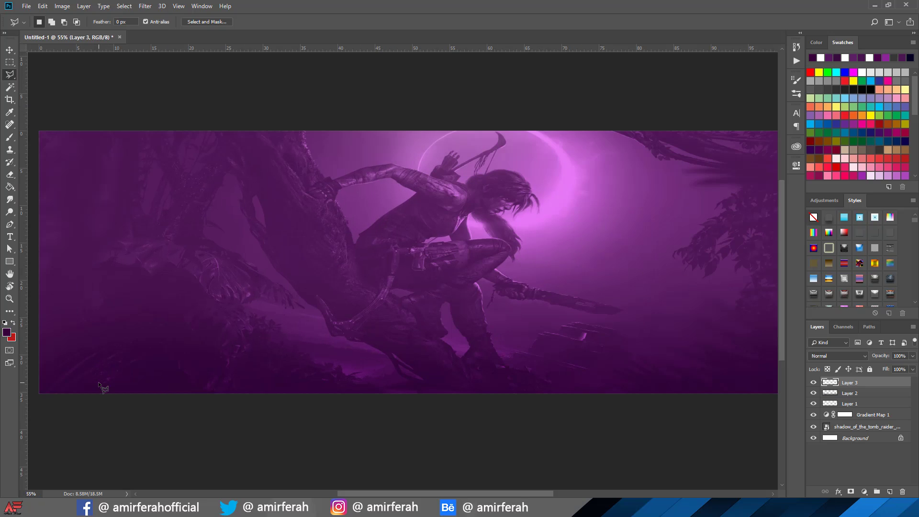
left_click_drag(99, 385, 231, 379)
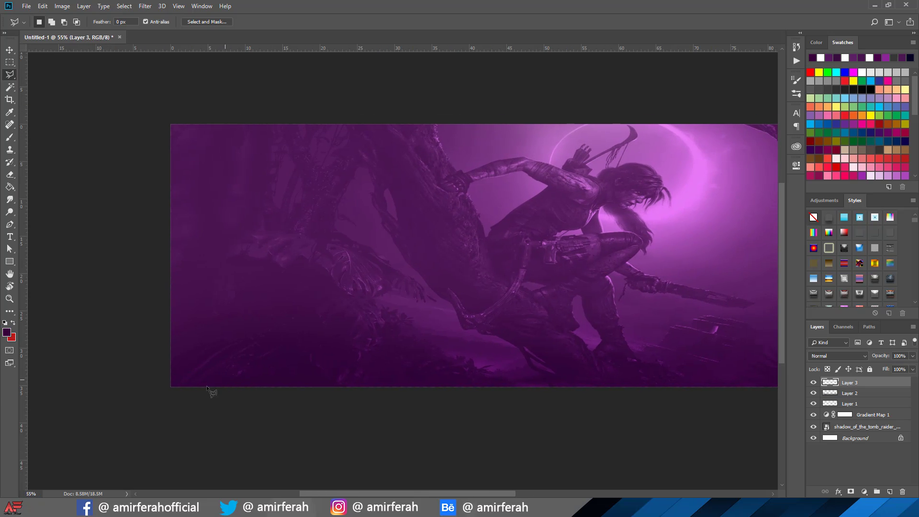
Draw a triangular selection over the banner's left corner, diagonal running to bottom-left.
left_click(164, 397)
left_click(367, 100)
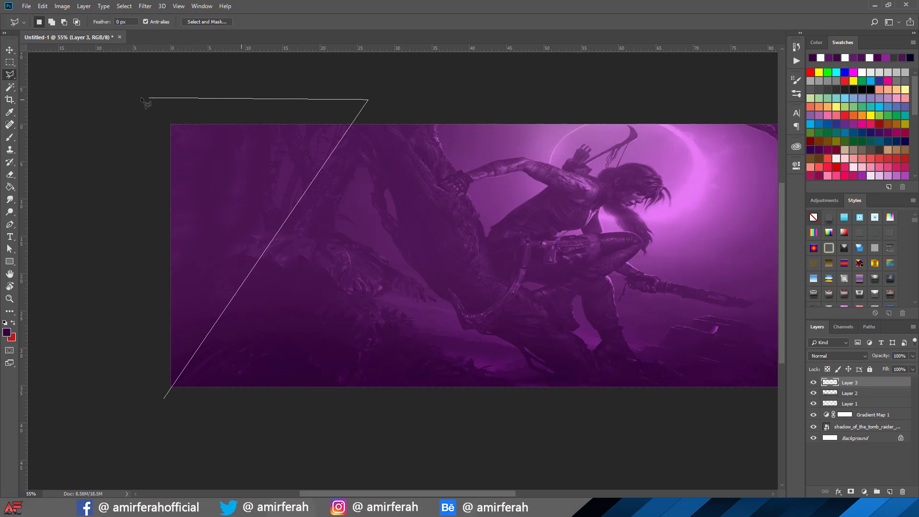
left_click(117, 101)
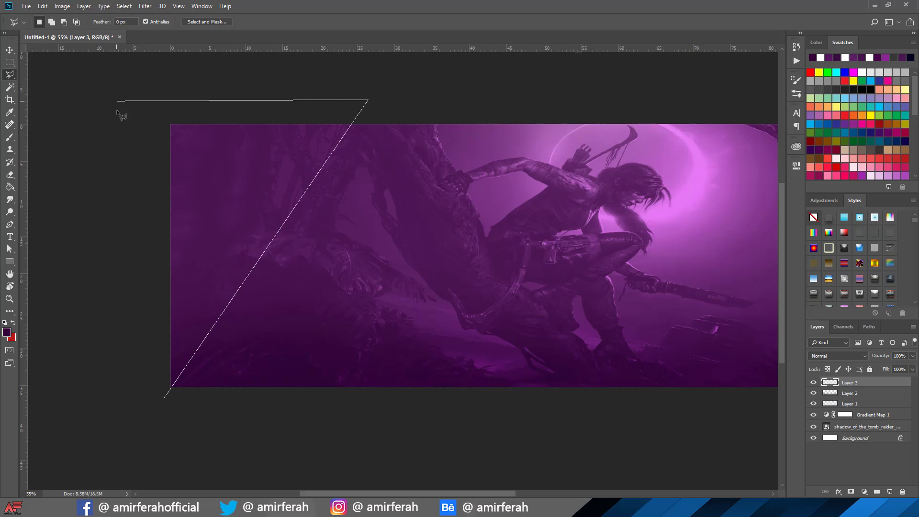
left_click(168, 403)
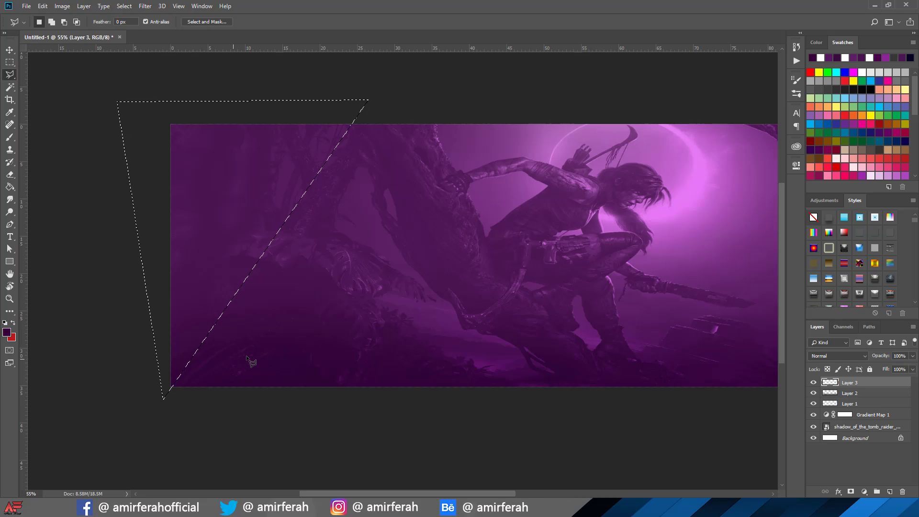
scroll(262, 363, "down", 1)
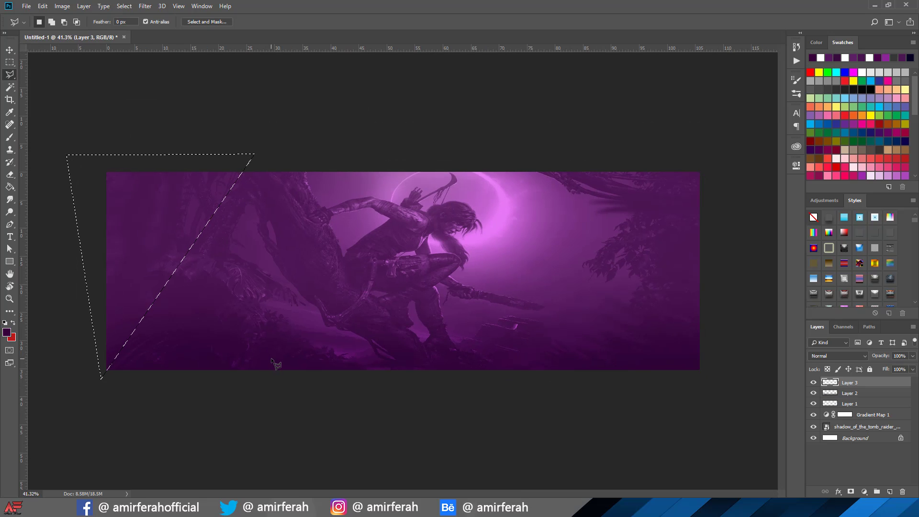
Fill Layer 3's triangular selection with purple 62226b and deselect.
left_click(9, 188)
left_click(48, 196)
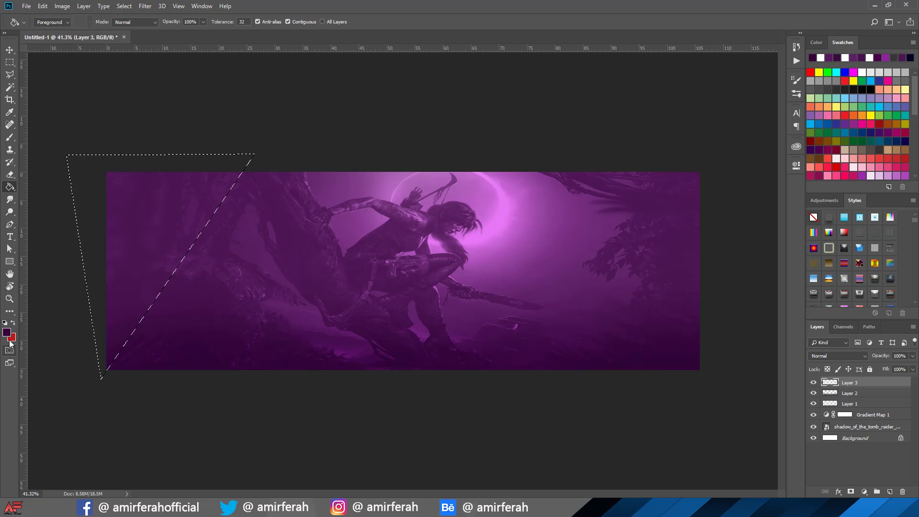
left_click(8, 333)
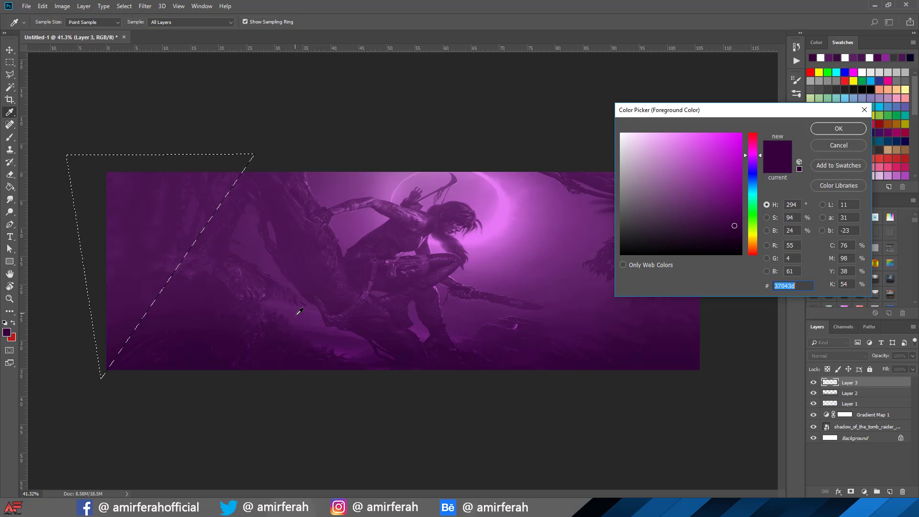
left_click(840, 127)
left_click(171, 223)
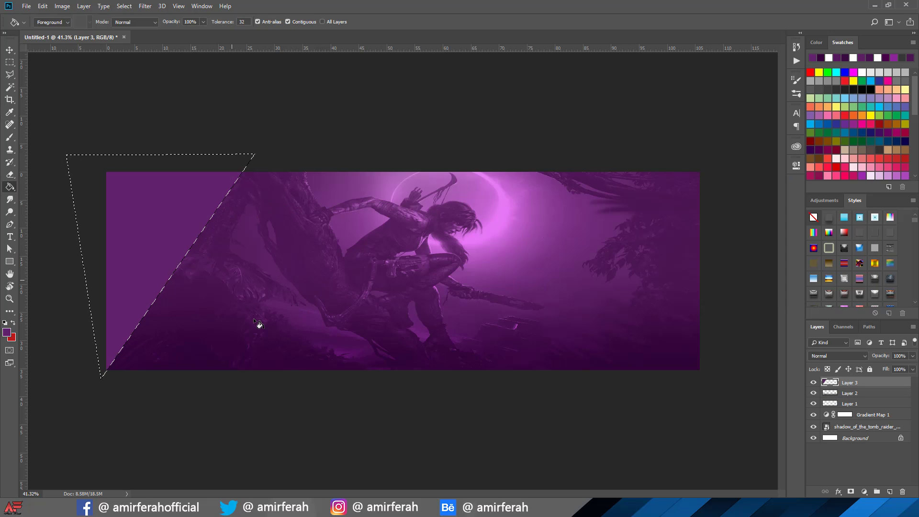
key("ctrl+d")
left_click(9, 49)
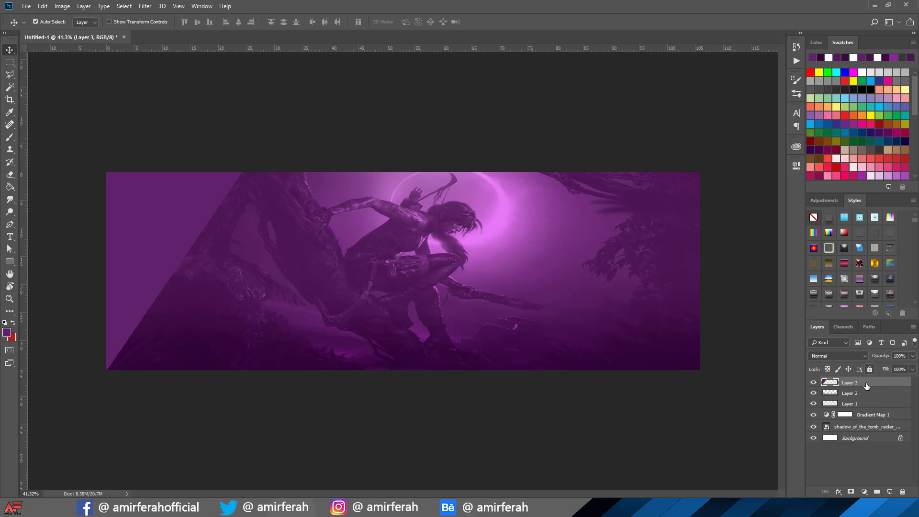
Set Layer 3's blend mode to Darker Color.
left_click(864, 356)
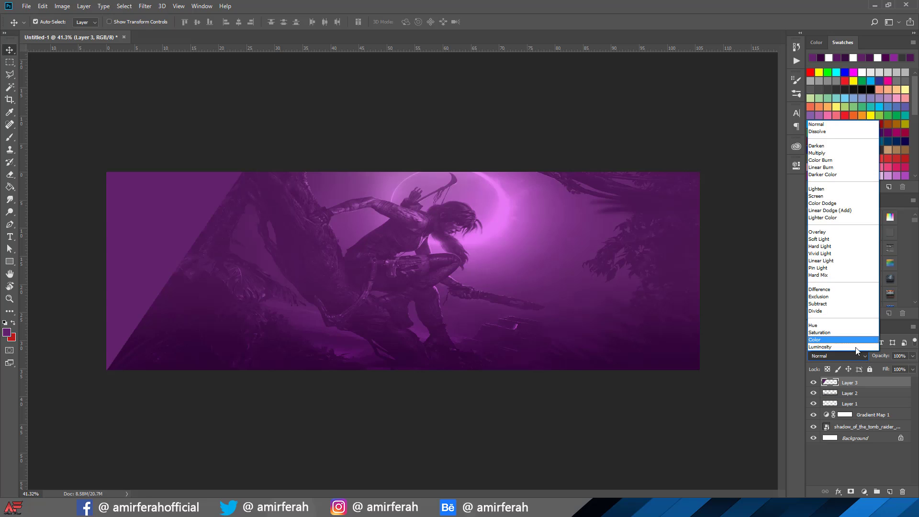
left_click(836, 175)
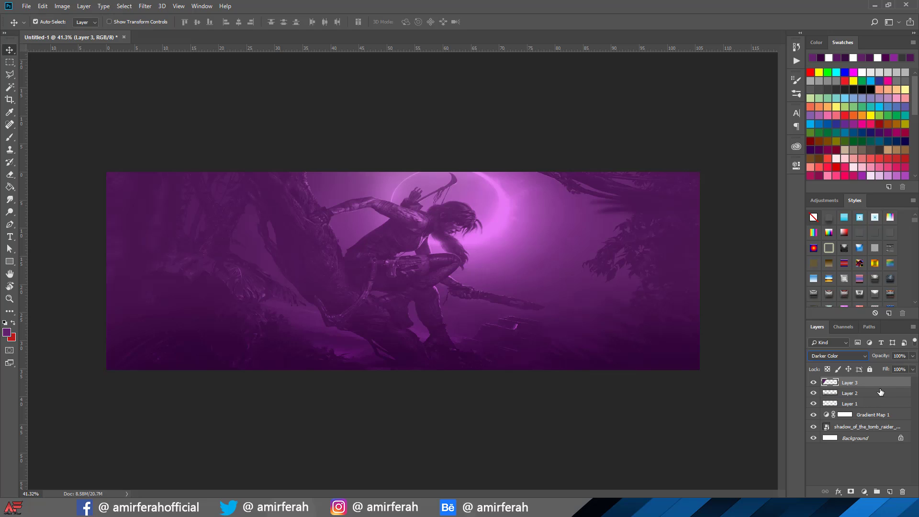
Give Layer 3 a drop shadow with 30% opacity, 10 px distance and 59 px size.
double_click(898, 385)
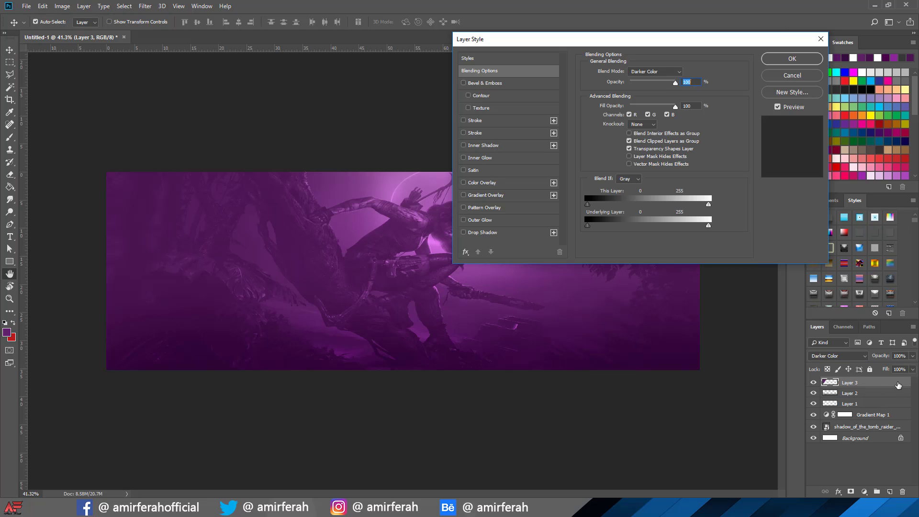
left_click(463, 232)
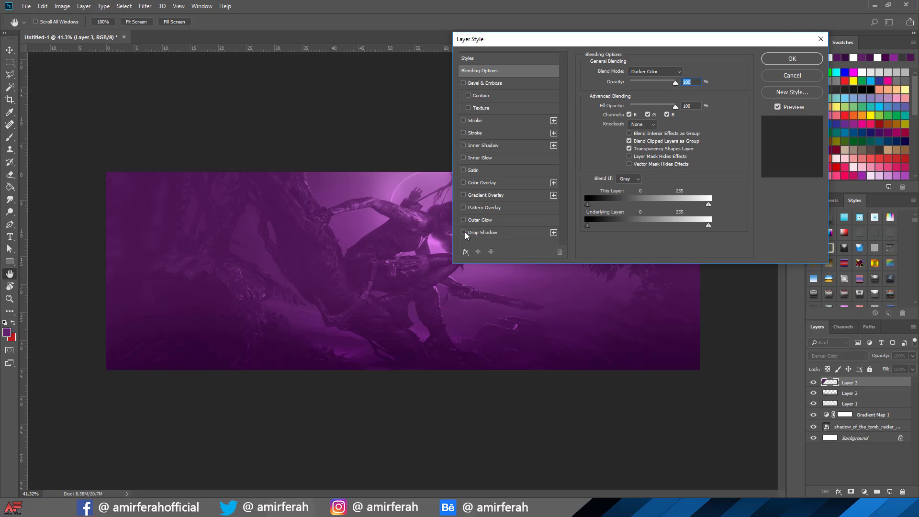
left_click(479, 233)
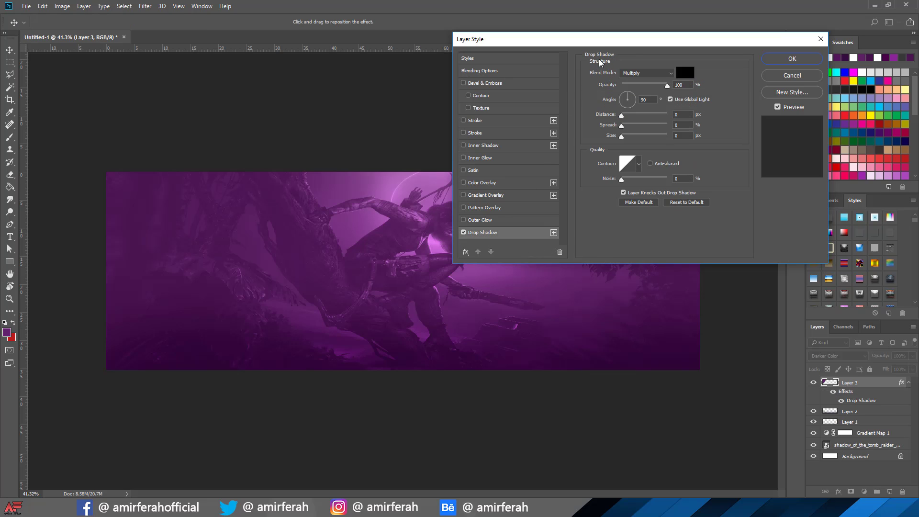
left_click_drag(620, 45, 602, 84)
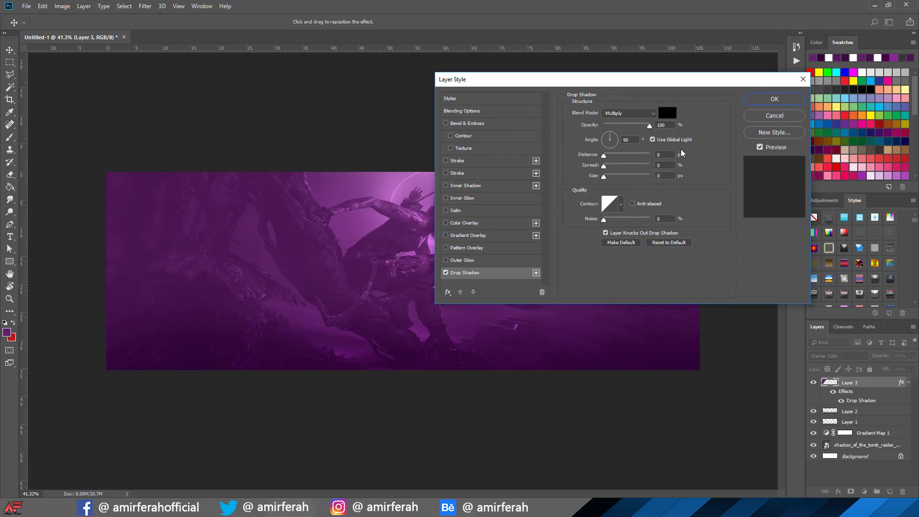
left_click(660, 125)
type("30")
type("0")
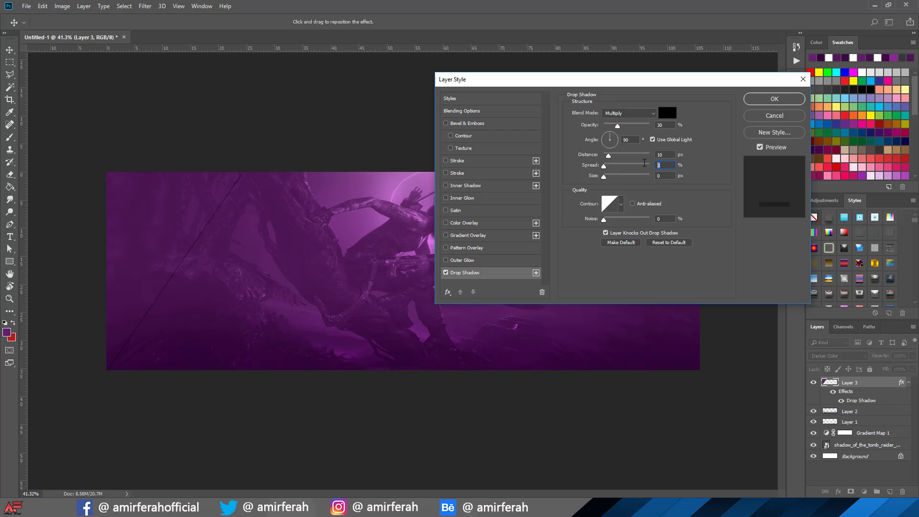
type("4")
left_click_drag(604, 175, 622, 179)
type("59")
left_click(768, 100)
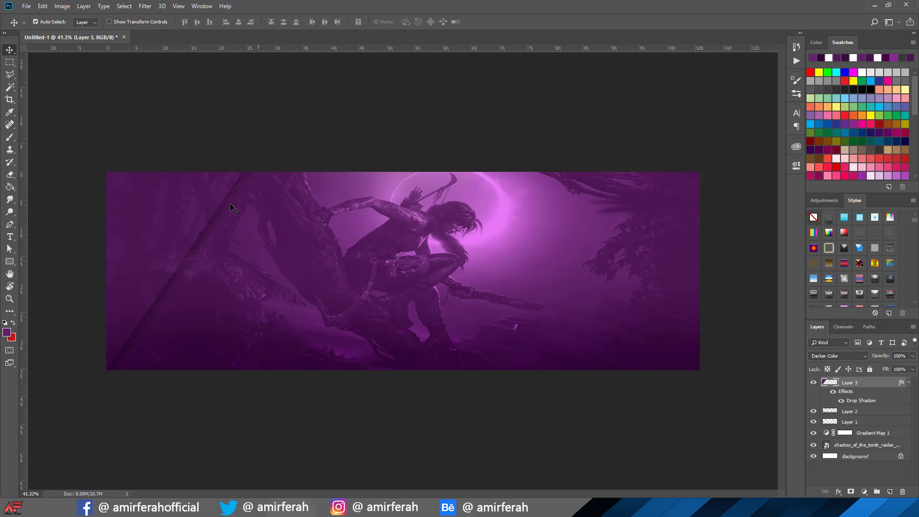
Duplicate the shadowed triangle, rotate the copy 180°, and place it in the banner's right corner.
mouse_move(207, 240)
left_mouse_down()
mouse_move(435, 247)
mouse_move(629, 235)
left_mouse_up()
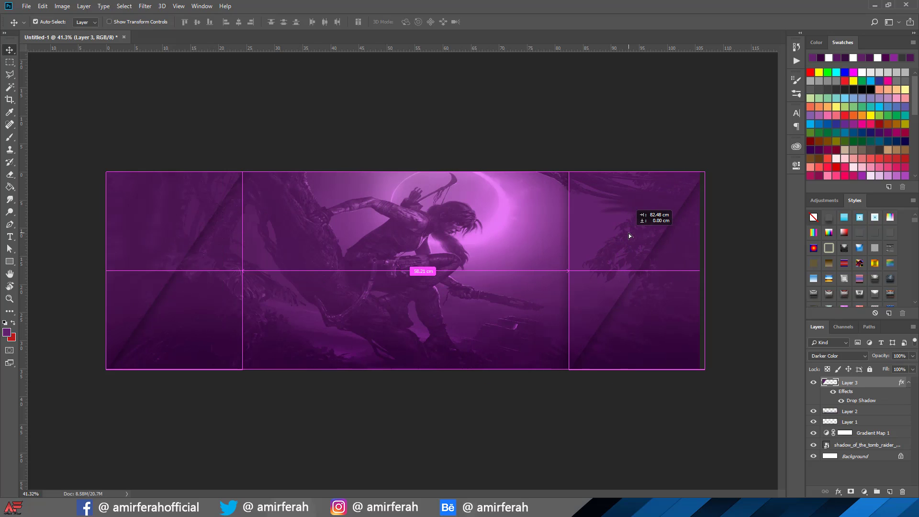
left_click_drag(628, 234, 624, 232)
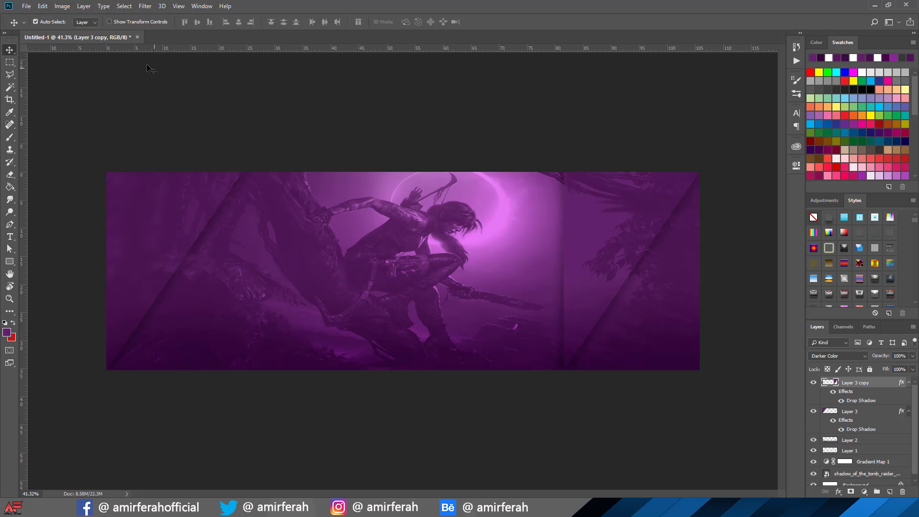
left_click(44, 6)
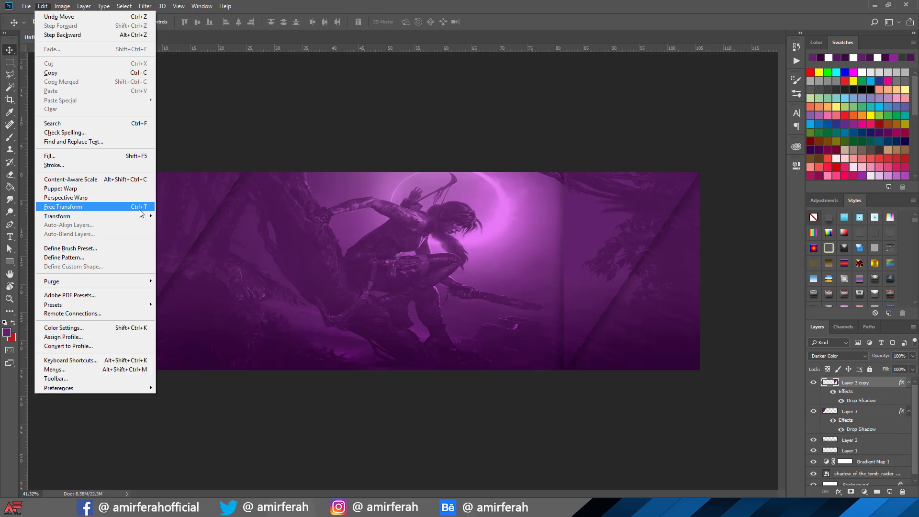
mouse_move(57, 217)
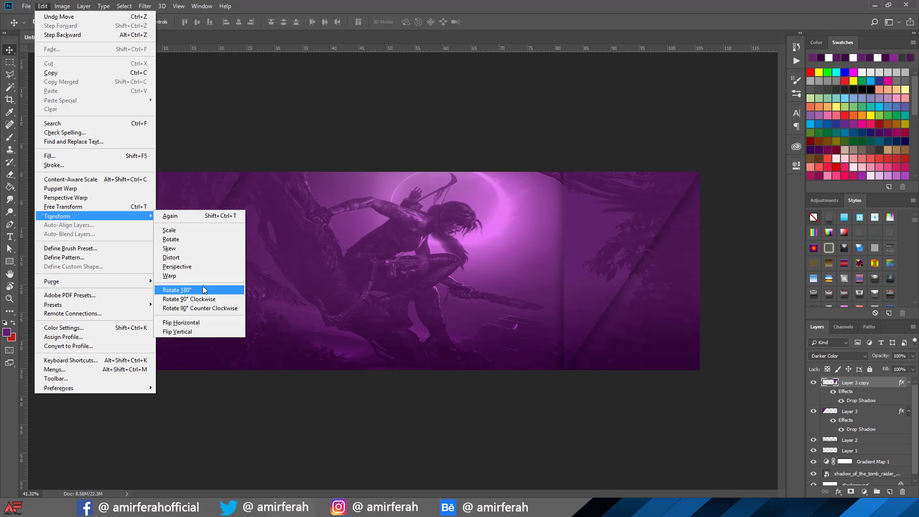
left_click(204, 290)
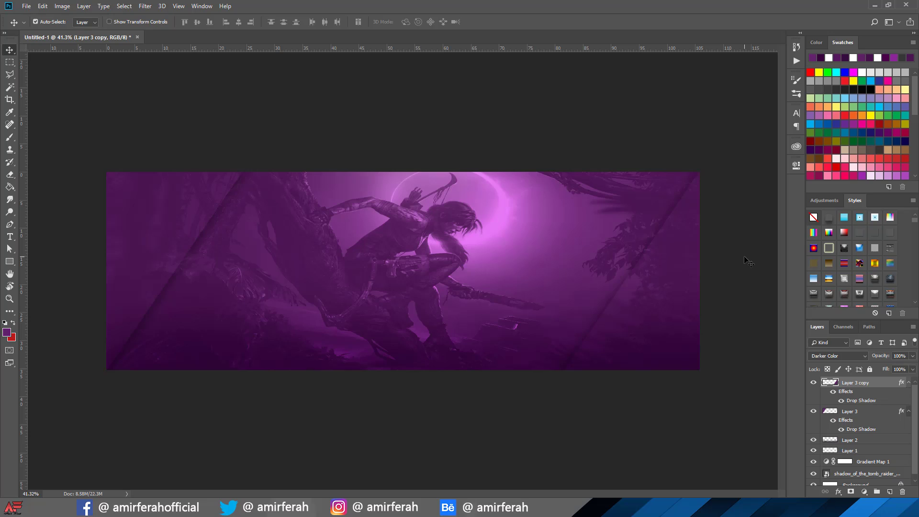
left_click_drag(660, 301, 661, 301)
Add a new 'SHADOW OF' text layer on the banner.
left_click(10, 236)
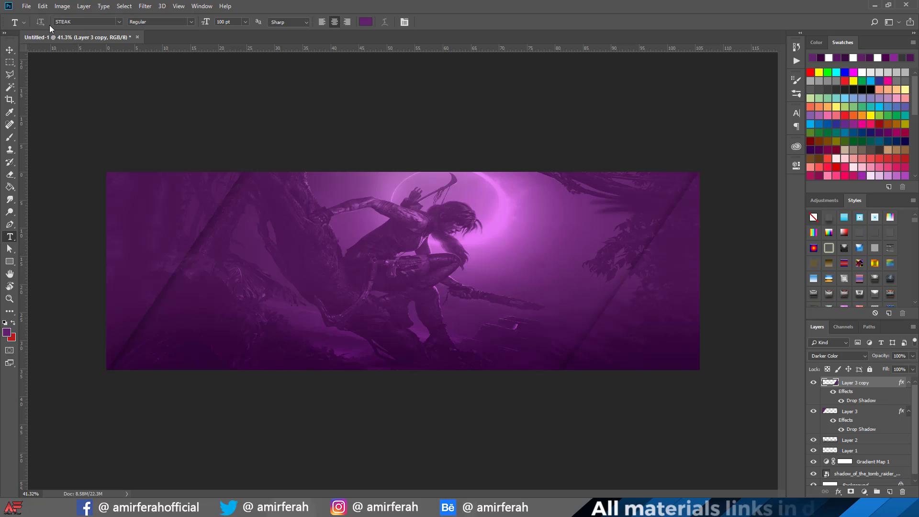
left_click(340, 278)
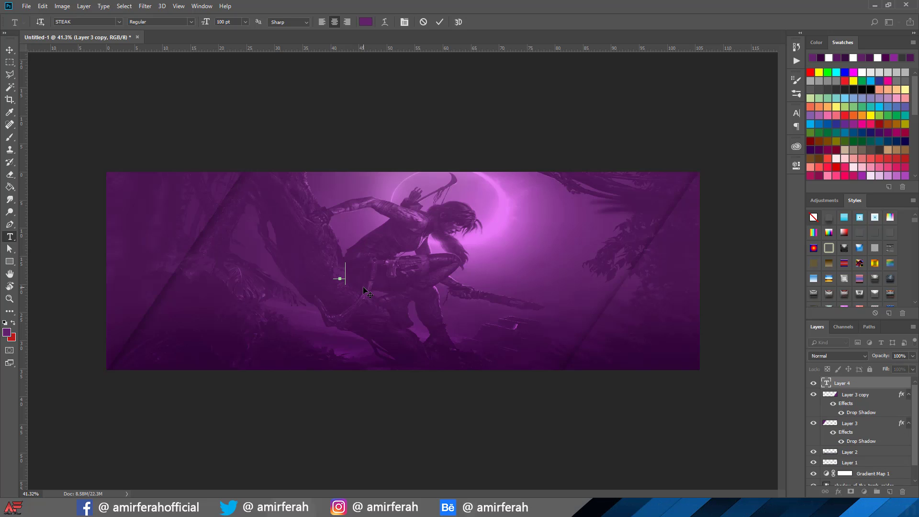
type("SHADO")
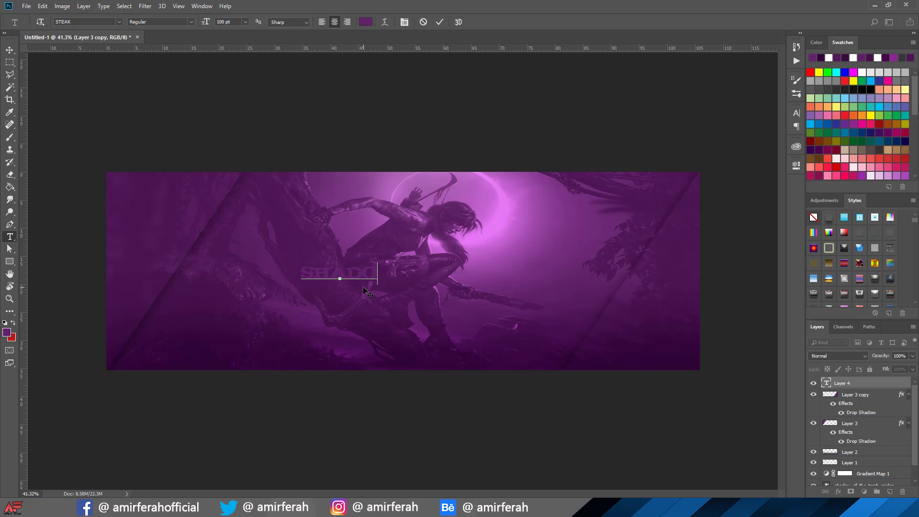
type("WO")
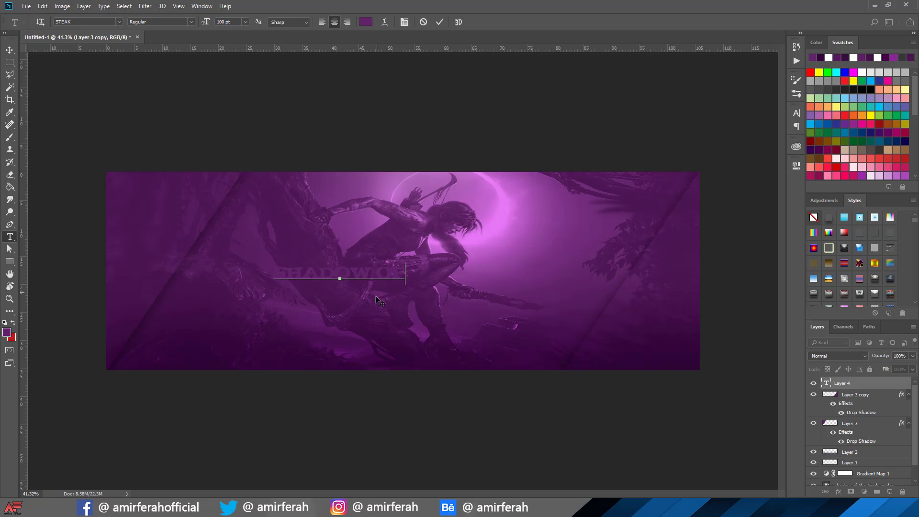
double_click(405, 277)
triple_click(404, 276)
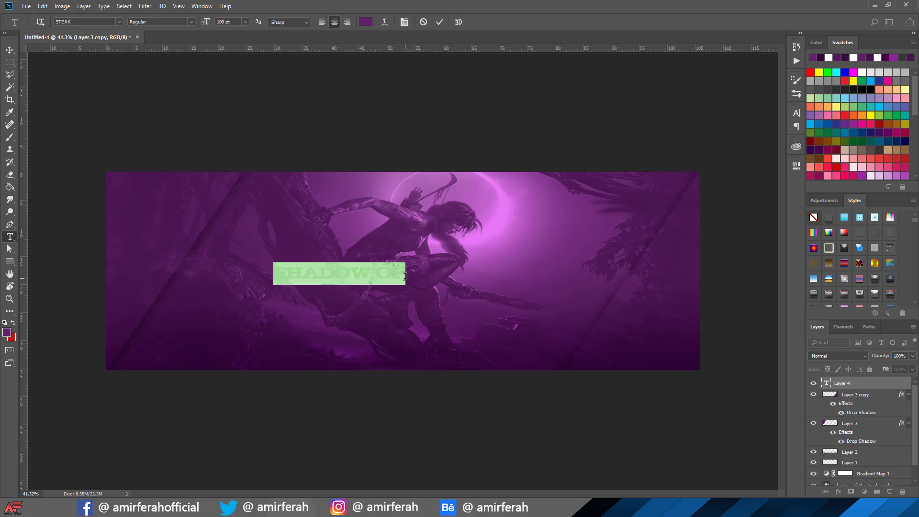
left_click(441, 26)
Move the SHADOW OF text up to the centre of the banner.
left_click(10, 49)
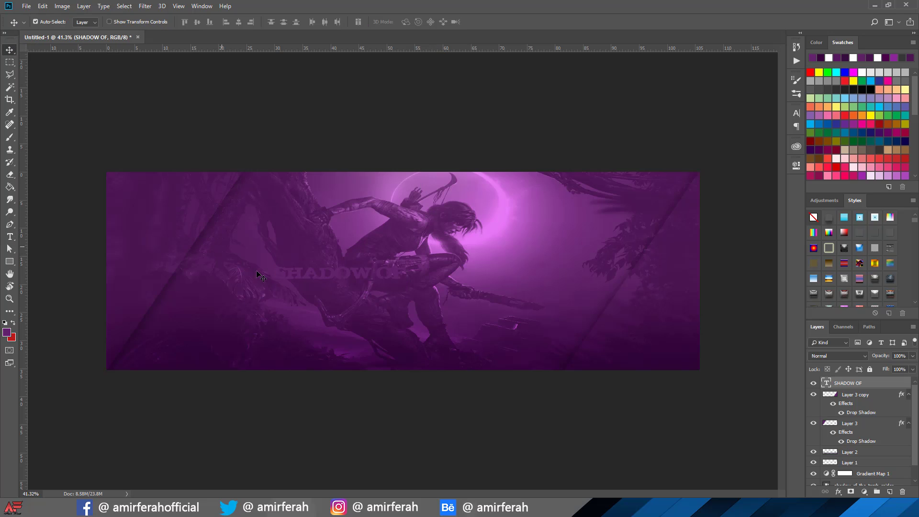
mouse_move(331, 271)
left_mouse_down()
mouse_move(397, 246)
mouse_move(393, 255)
left_mouse_up()
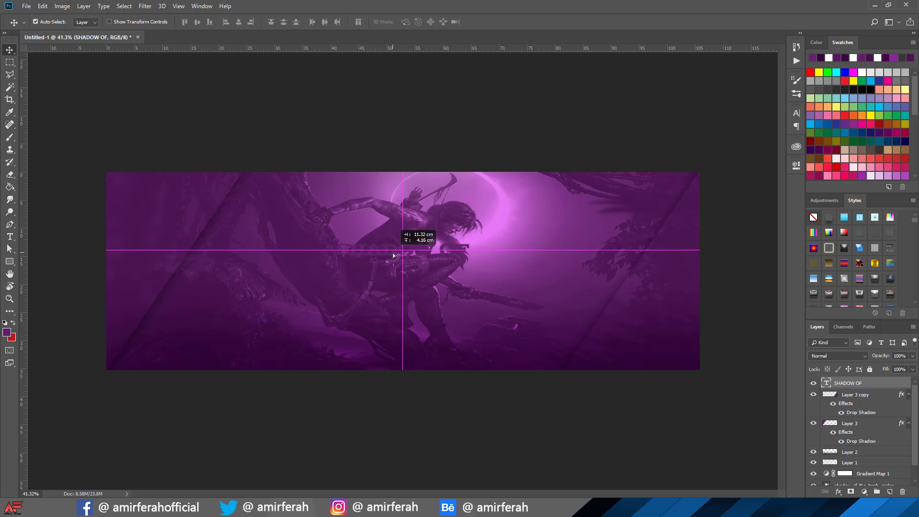
left_click_drag(392, 252, 392, 254)
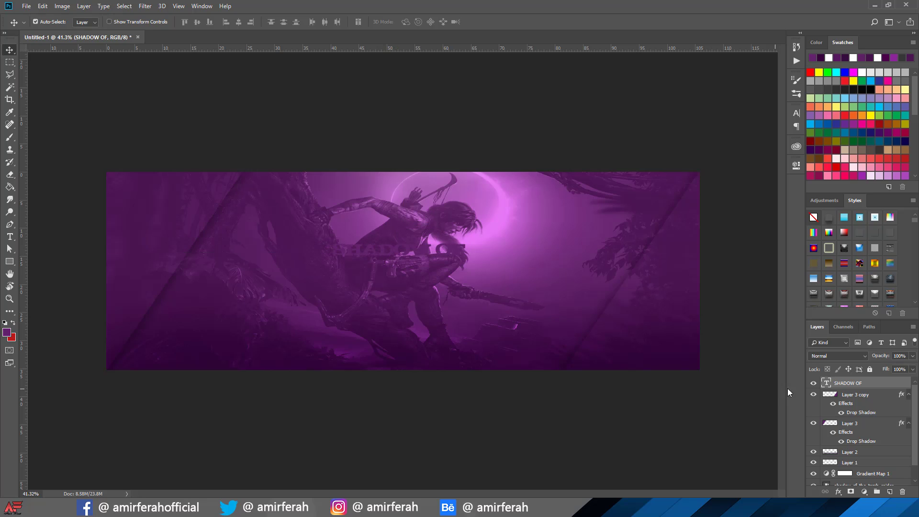
Recolour the SHADOW OF text with a dark purple sampled from the banner image.
double_click(826, 383)
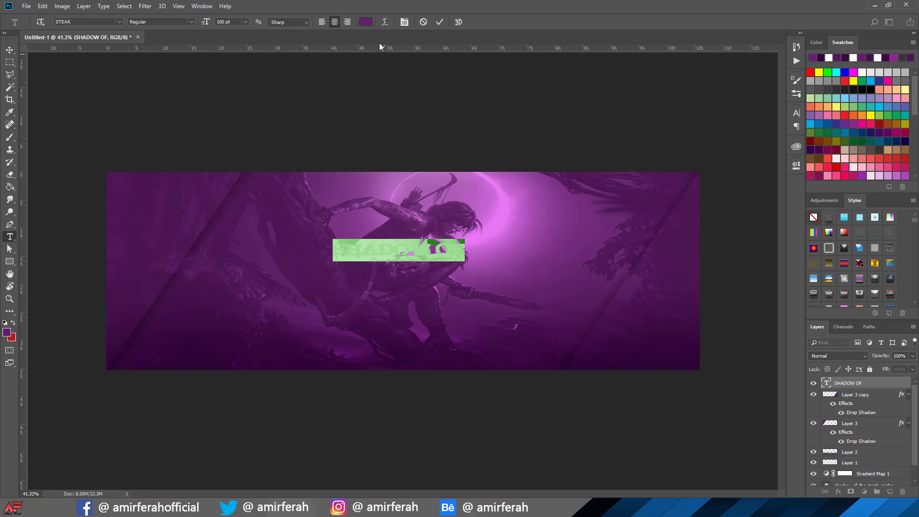
left_click(365, 22)
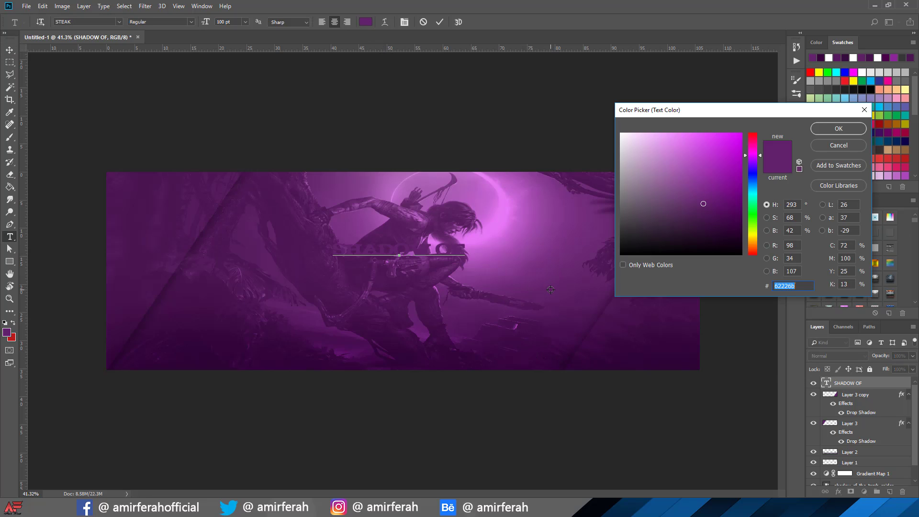
left_click(390, 234)
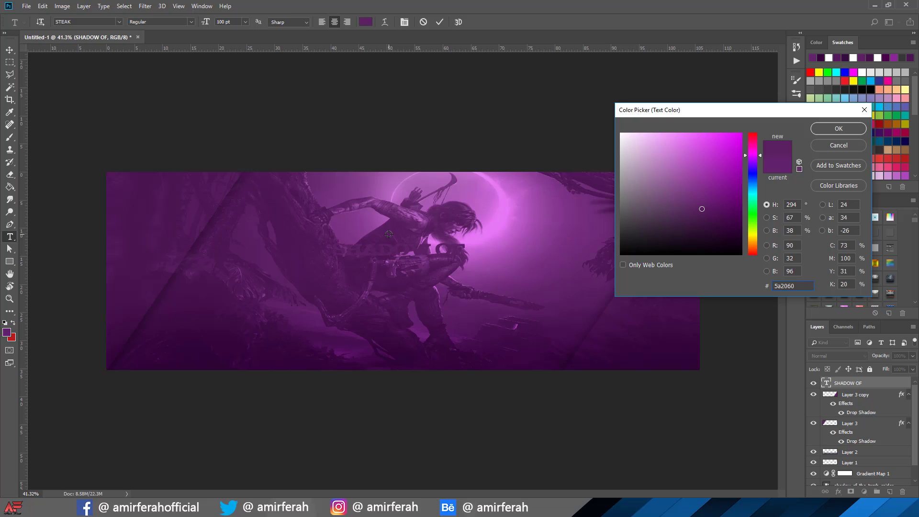
left_click(301, 302)
left_click(303, 311)
left_click(838, 128)
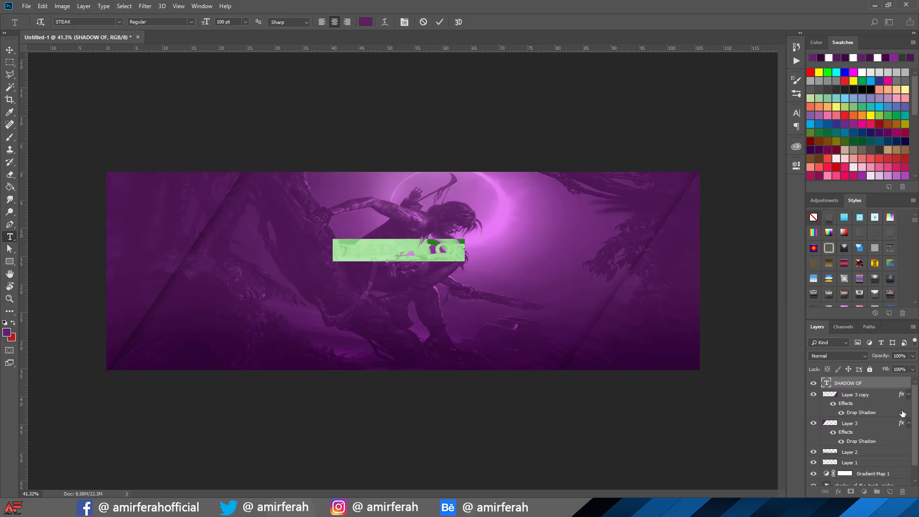
Give the SHADOW OF layer a white (ffffff) 10 px stroke layer style.
key("ctrl+Return")
double_click(894, 384)
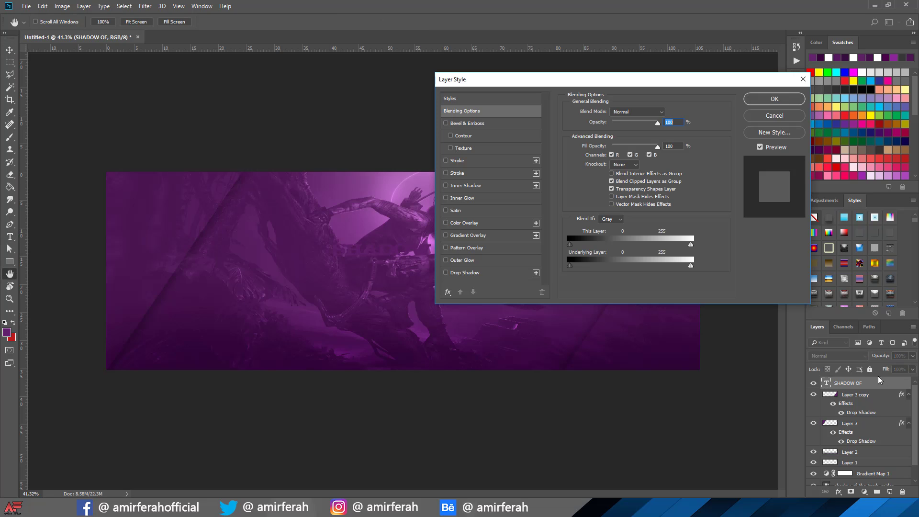
left_click_drag(595, 83, 667, 83)
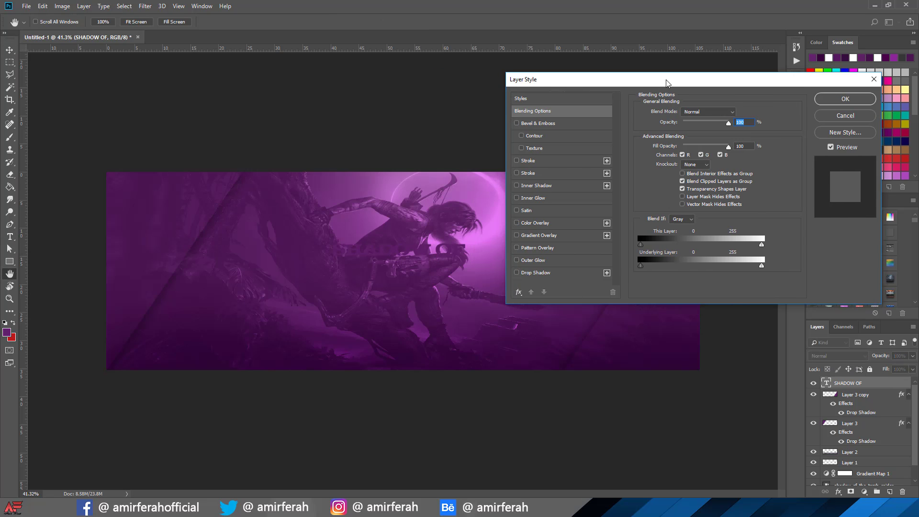
left_click(537, 163)
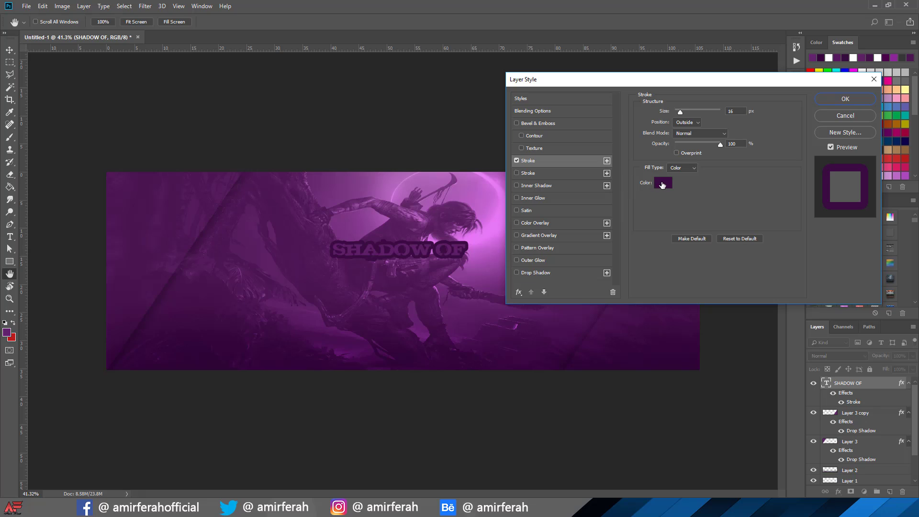
left_click(662, 182)
type("ffffff")
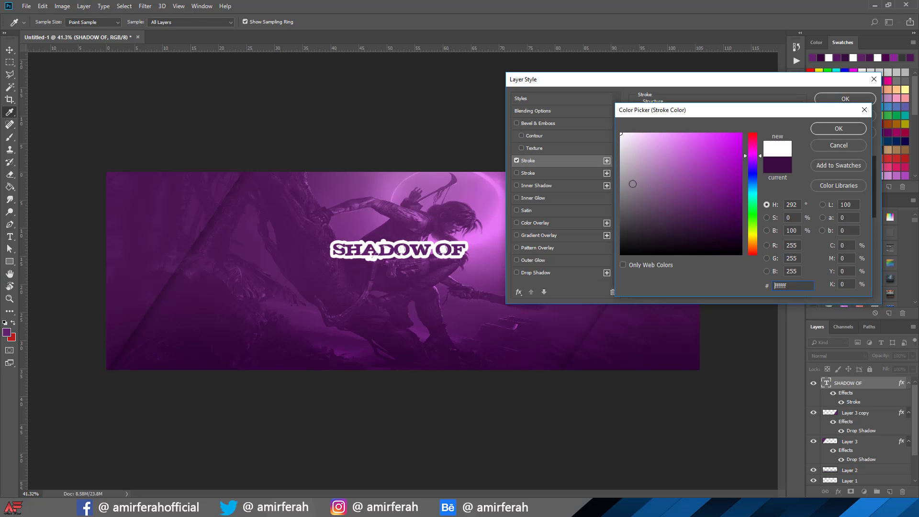
left_click(824, 130)
double_click(731, 111)
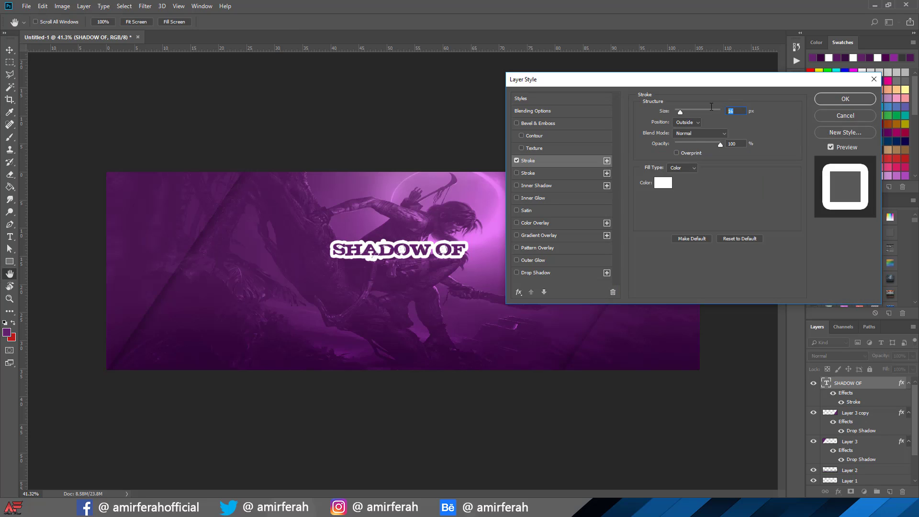
type("10")
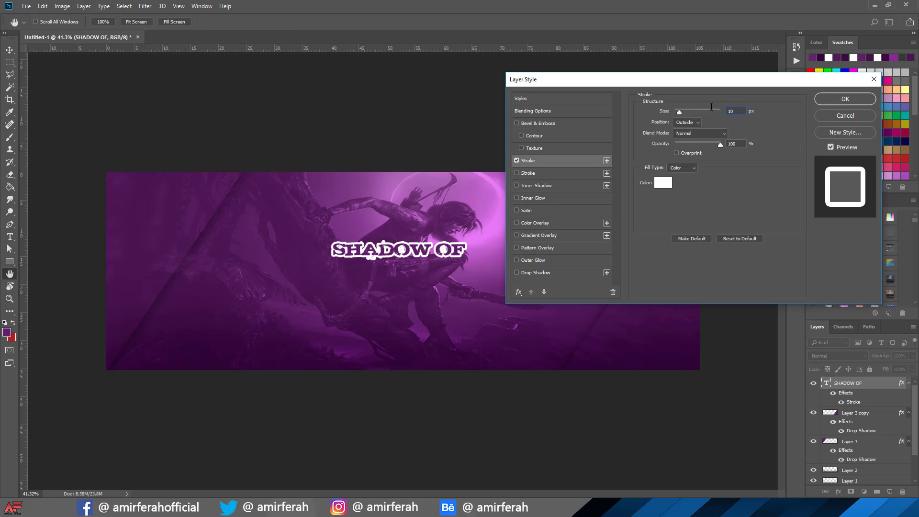
left_click(843, 99)
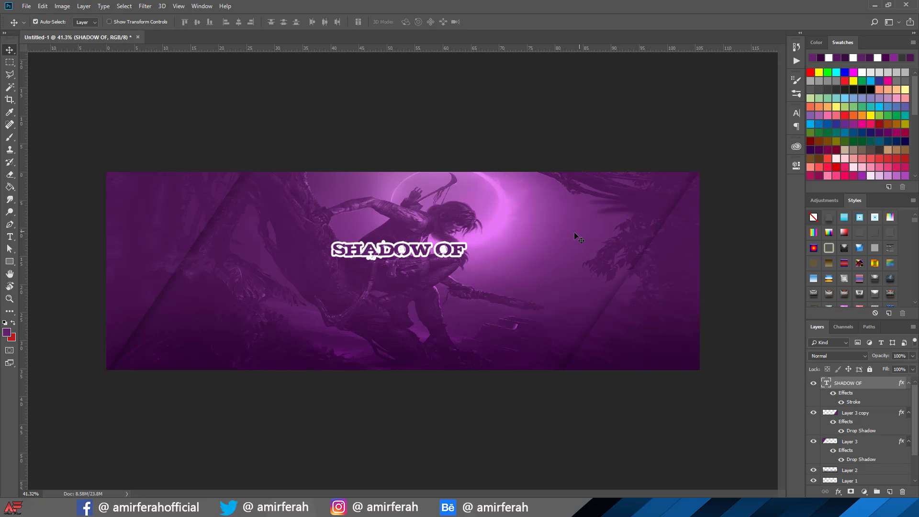
Type 'THE TOMB RAIDER' as a new text layer below the title.
left_click(9, 236)
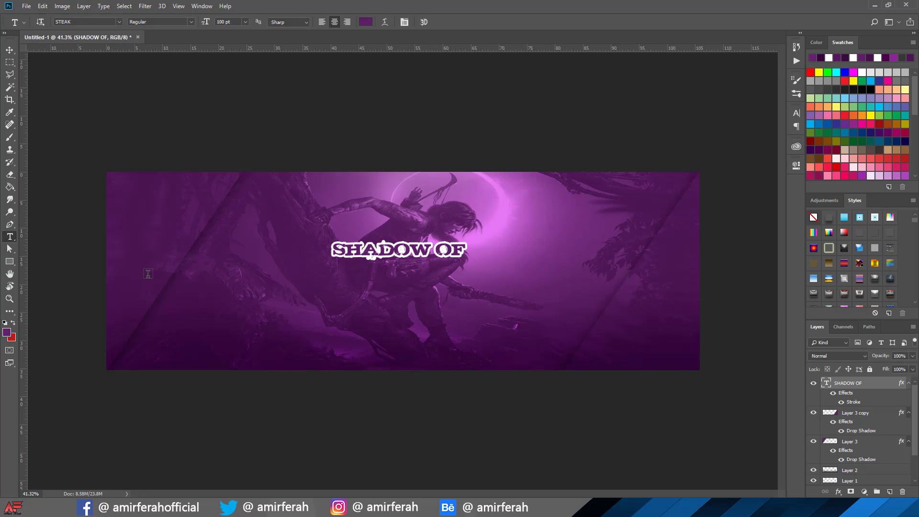
left_click(344, 291)
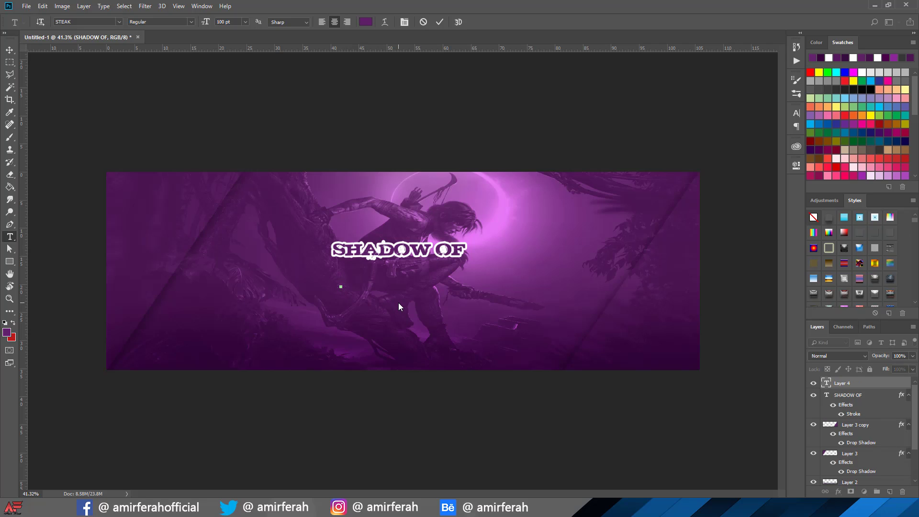
type("TH")
type("E TOMB")
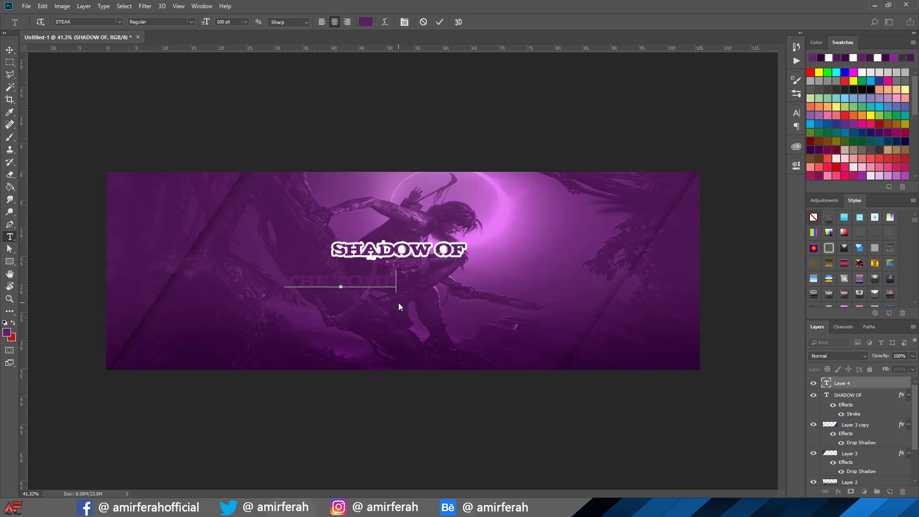
type(" RAIDER")
left_click(439, 21)
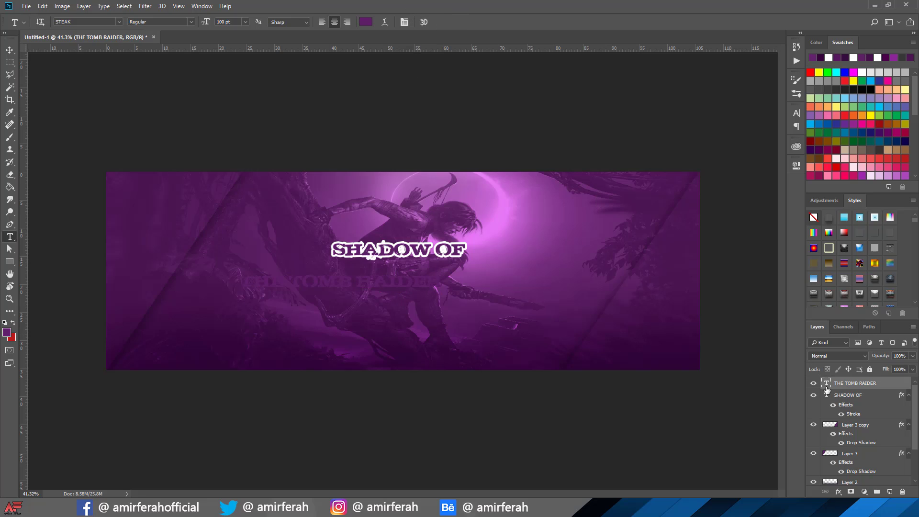
Make THE TOMB RAIDER white and move it directly under SHADOW OF.
double_click(827, 385)
left_click(368, 22)
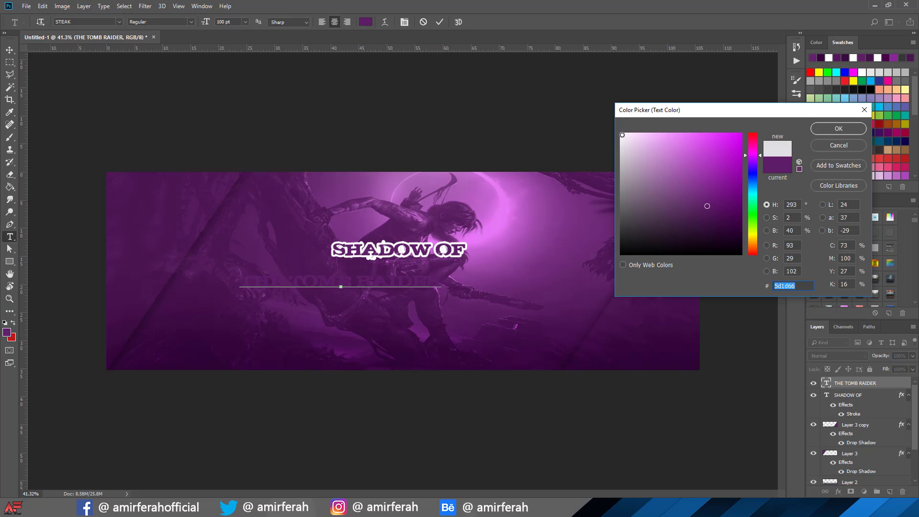
left_click_drag(625, 159, 620, 133)
left_click(838, 128)
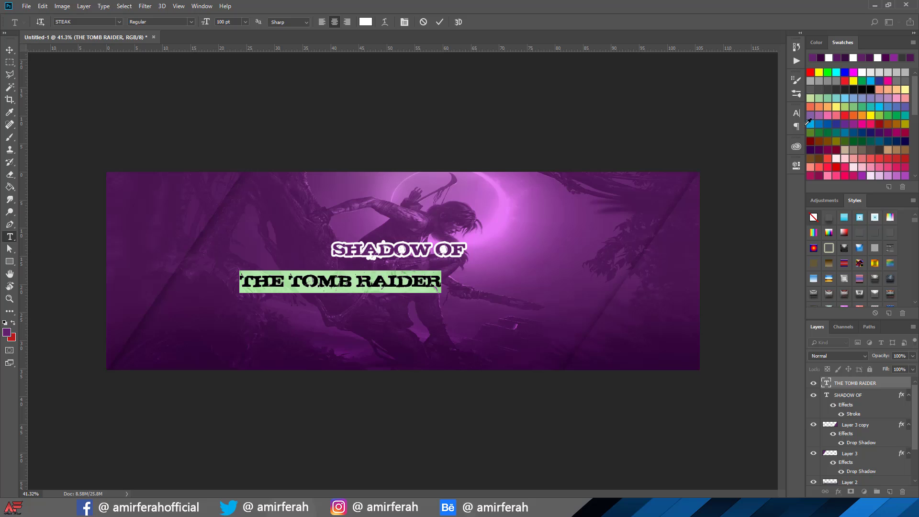
left_click(439, 22)
left_click(9, 50)
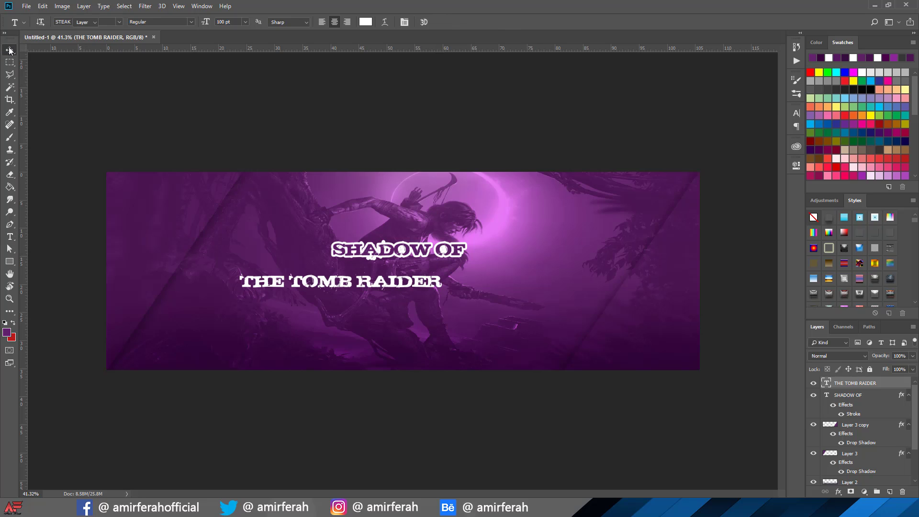
left_click_drag(326, 281, 419, 271)
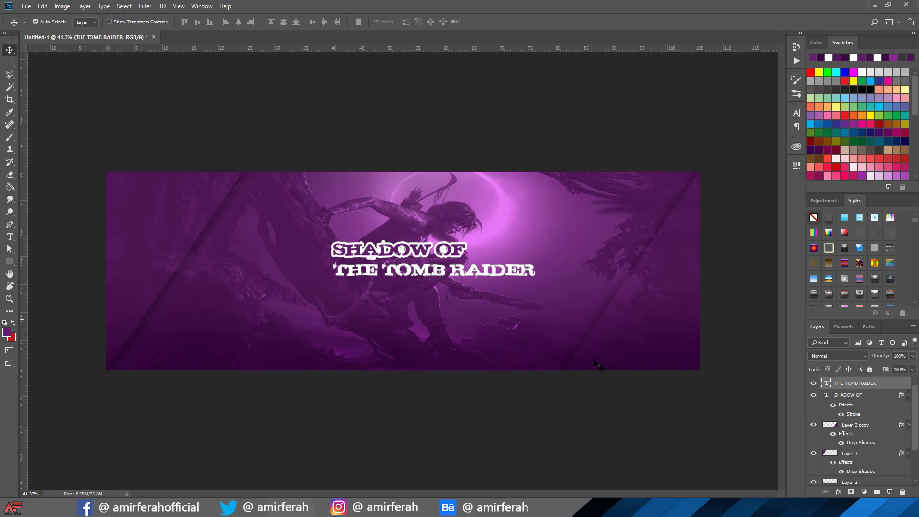
Give THE TOMB RAIDER a 10 px stroke in light purple b054bc sampled from the banner.
double_click(895, 385)
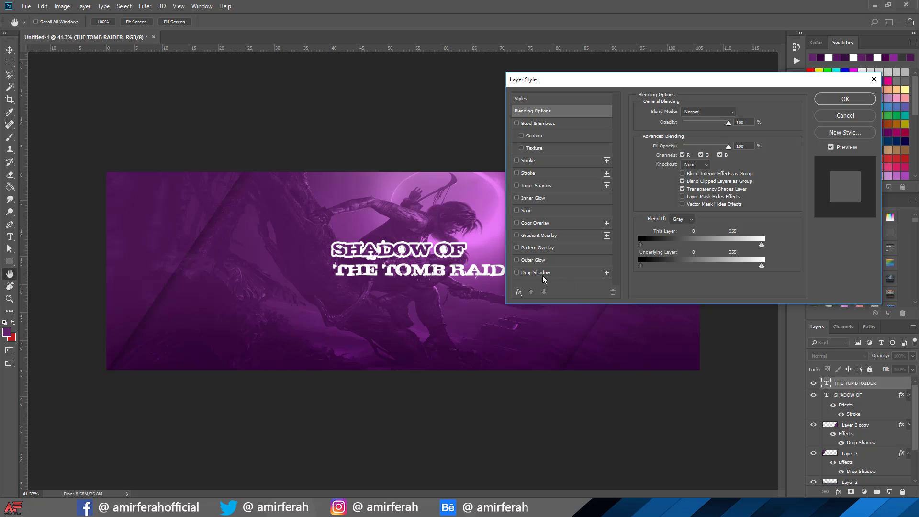
left_click(526, 161)
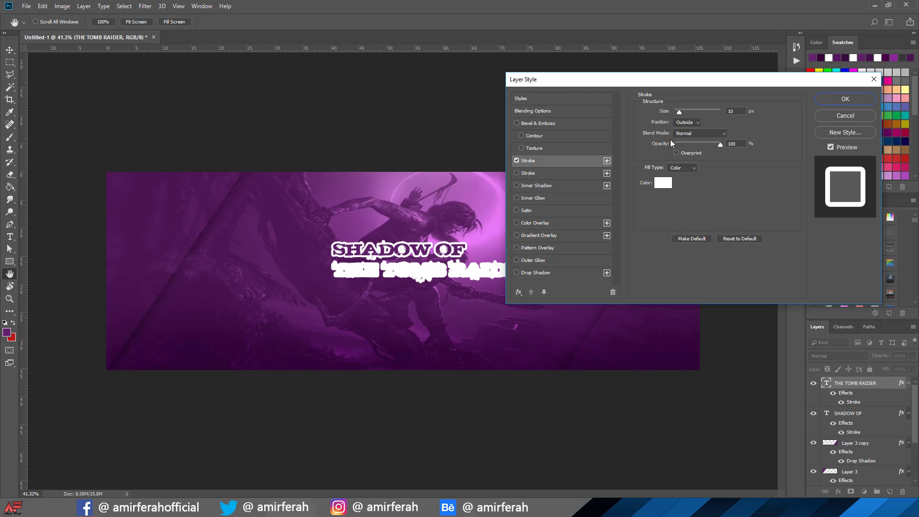
left_click_drag(712, 85, 763, 82)
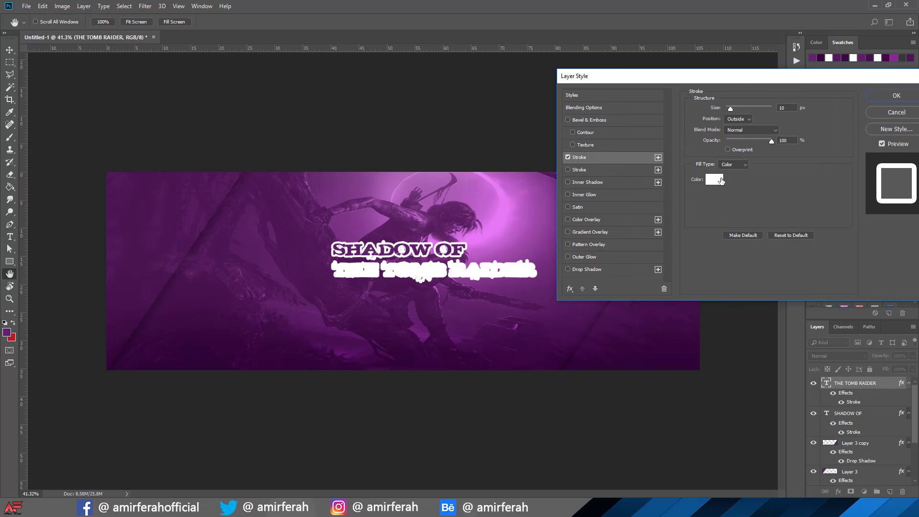
left_click(714, 179)
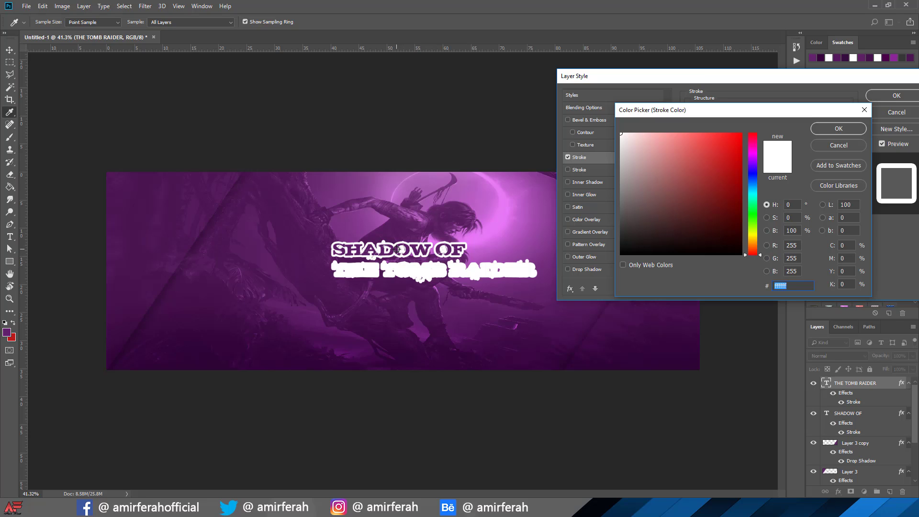
left_click(459, 309)
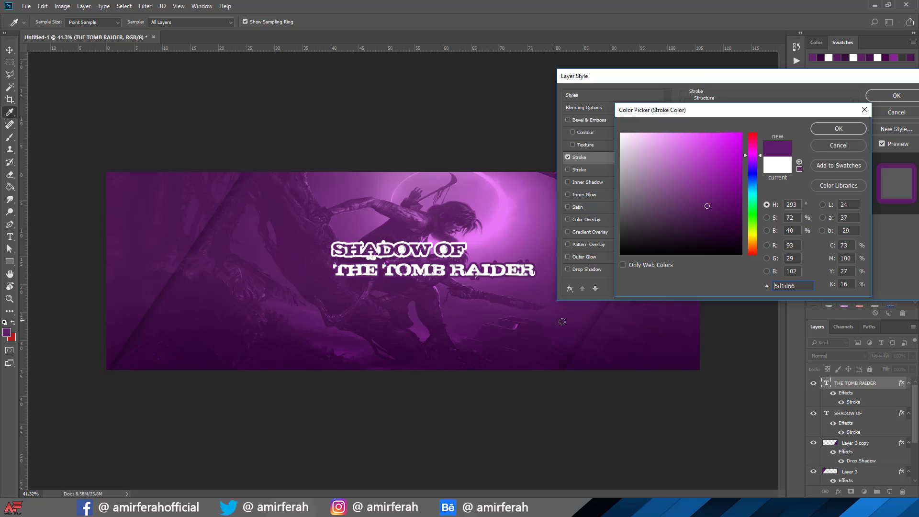
left_click(515, 238)
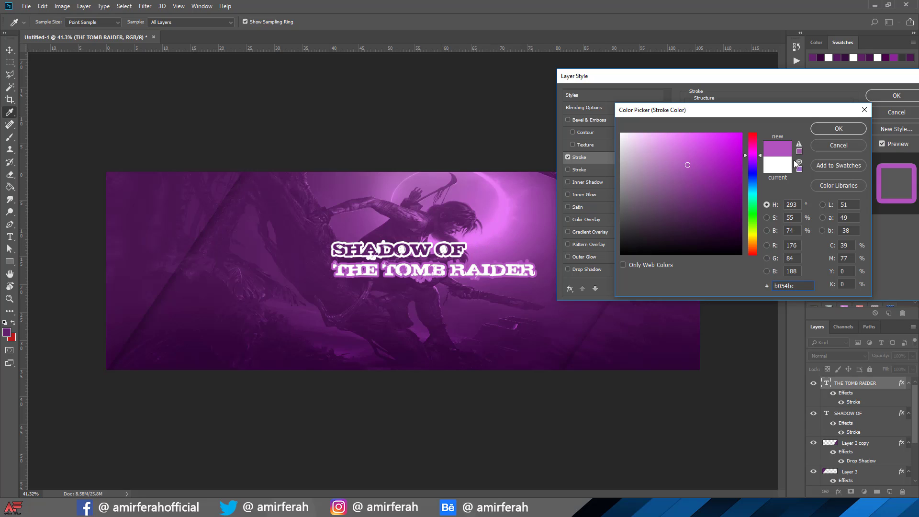
left_click(842, 130)
left_click(894, 96)
Shift SHADOW OF slightly left and shrink it to about 85% around its centre.
scroll(672, 295, "up", 2)
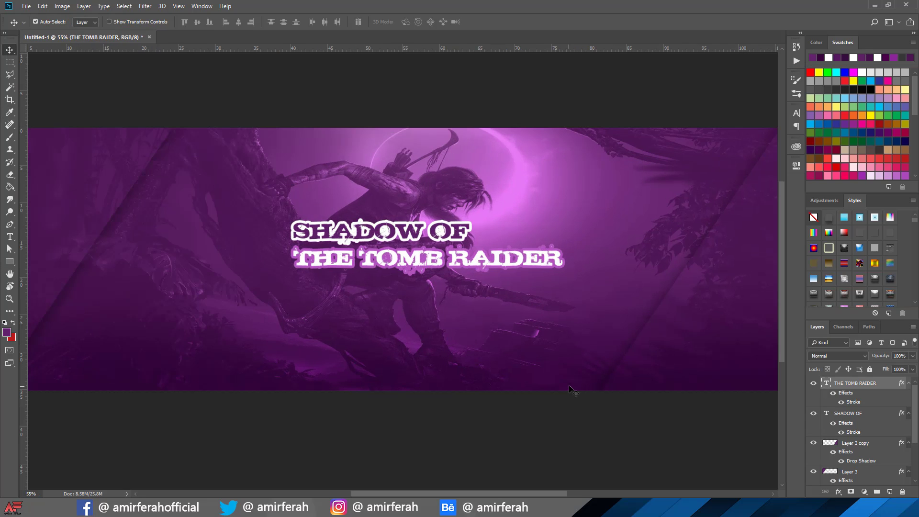
scroll(388, 238, "down", 1)
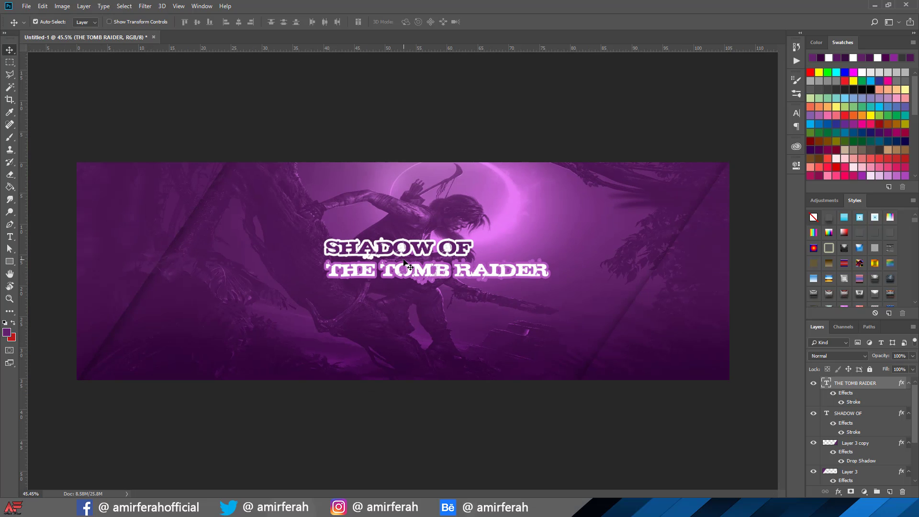
left_click_drag(407, 255, 392, 257)
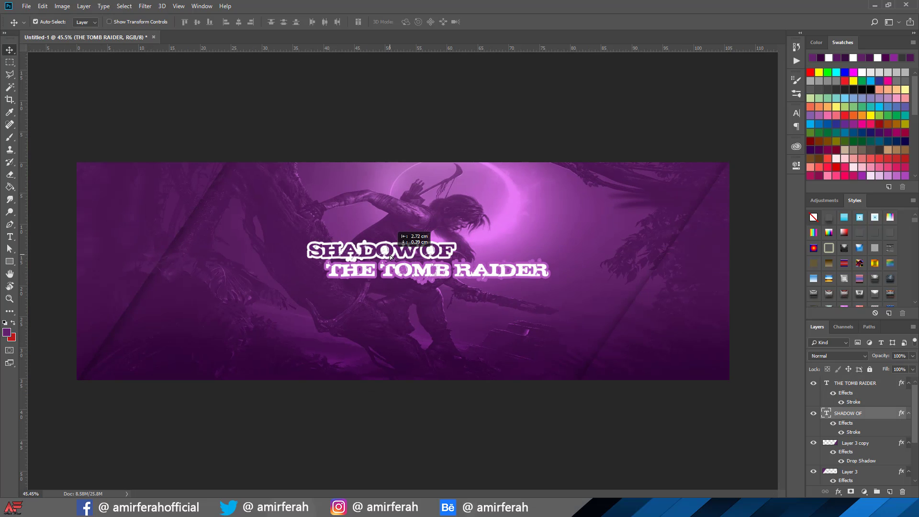
key("ctrl+t")
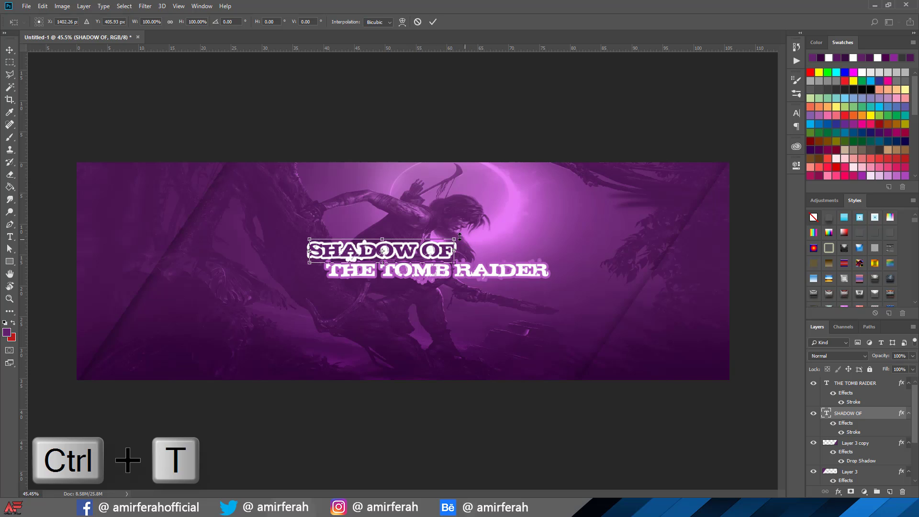
left_click_drag(454, 239, 446, 237)
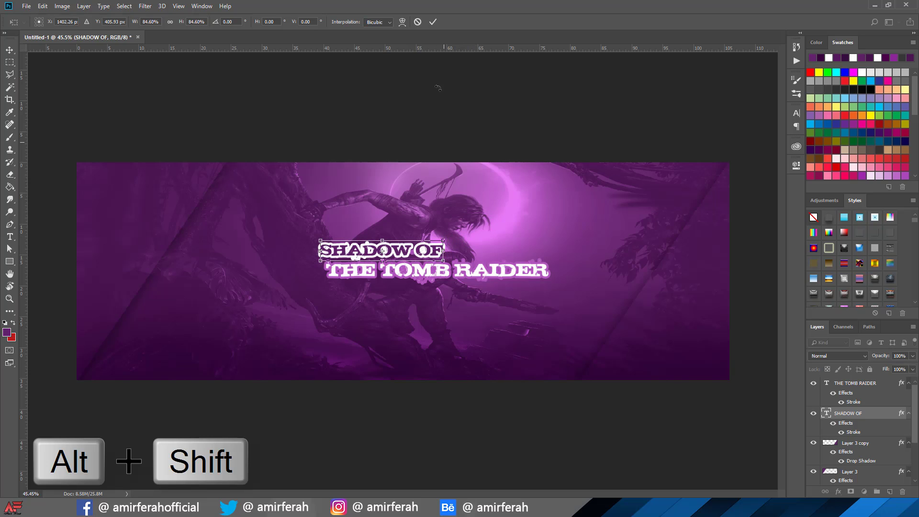
left_click(432, 21)
Shift THE TOMB RAIDER left and enlarge it to about 109% beneath SHADOW OF.
left_click_drag(435, 281, 426, 276)
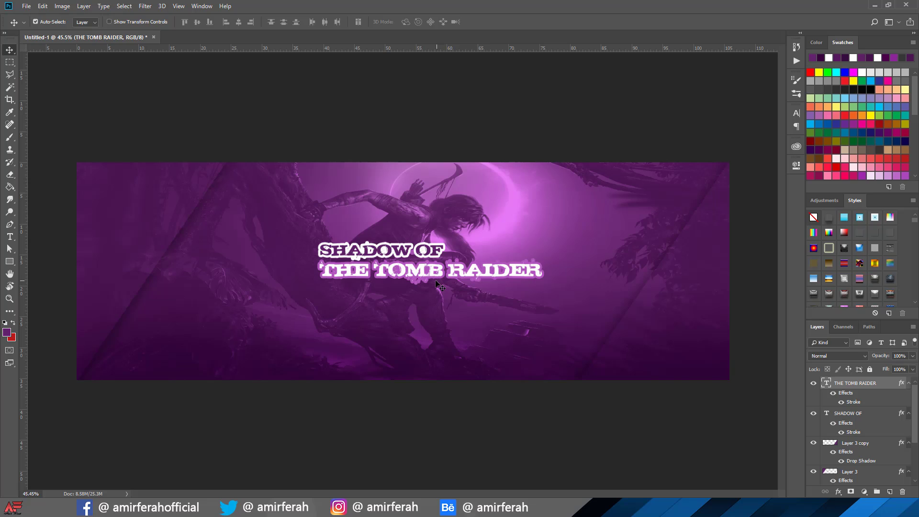
key("ctrl+t")
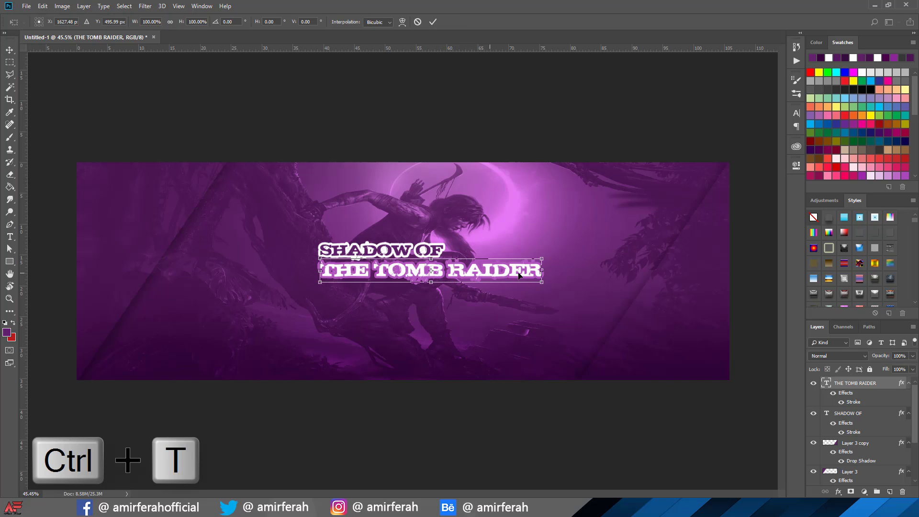
left_click_drag(544, 258, 555, 249)
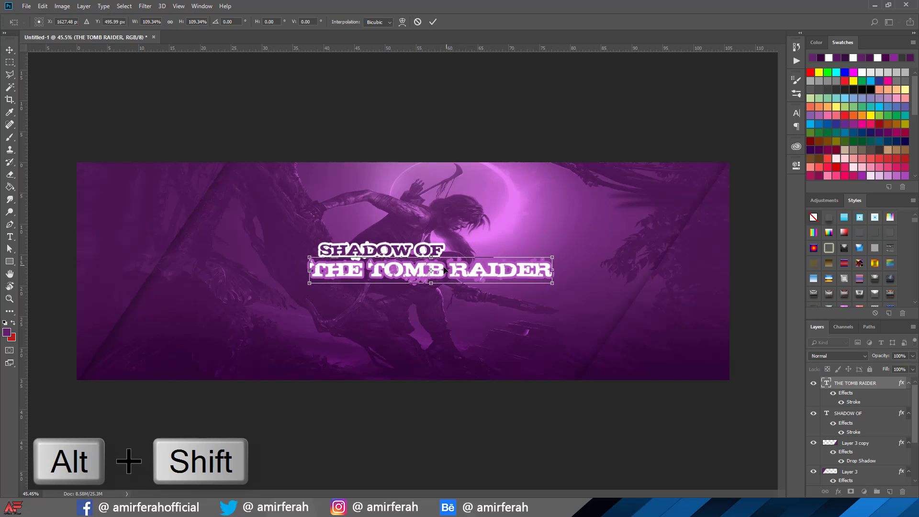
left_click_drag(441, 272, 452, 273)
left_click(433, 22)
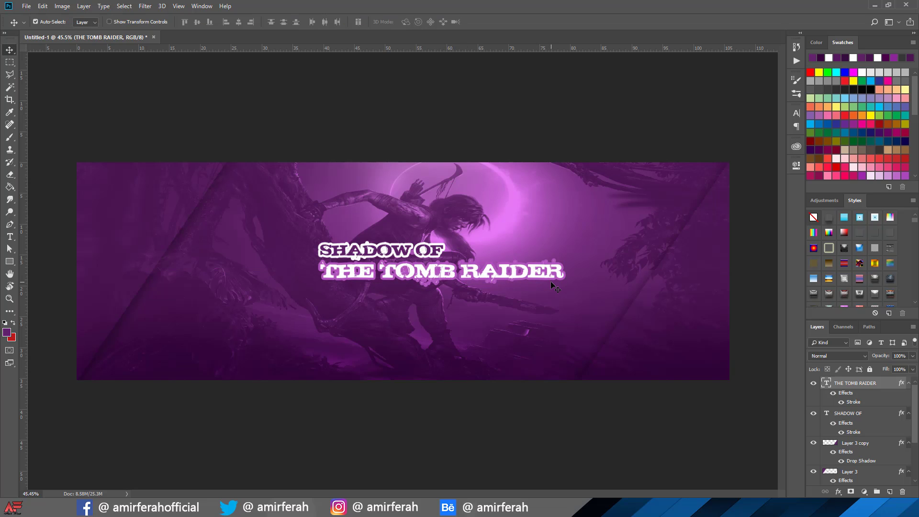
Merge the two title layers and centre the result horizontally and vertically on the canvas.
left_click(853, 414, "ctrl")
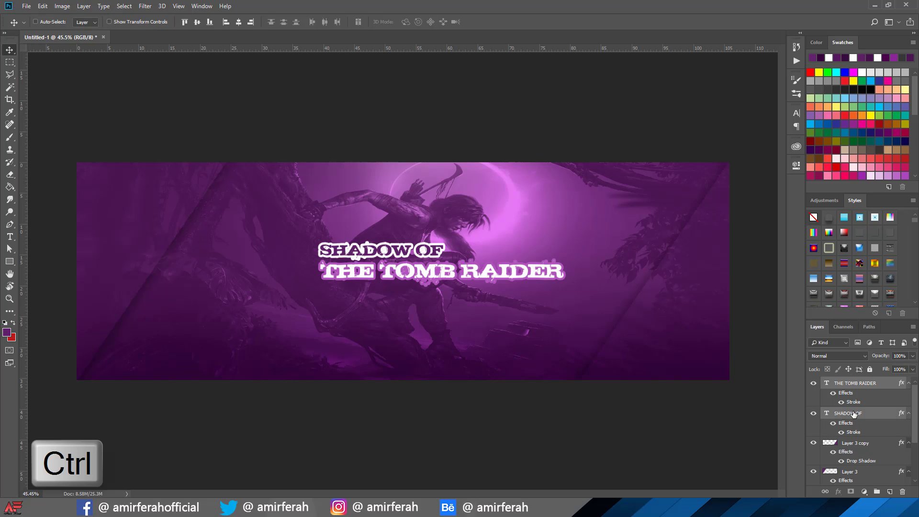
key("ctrl+e")
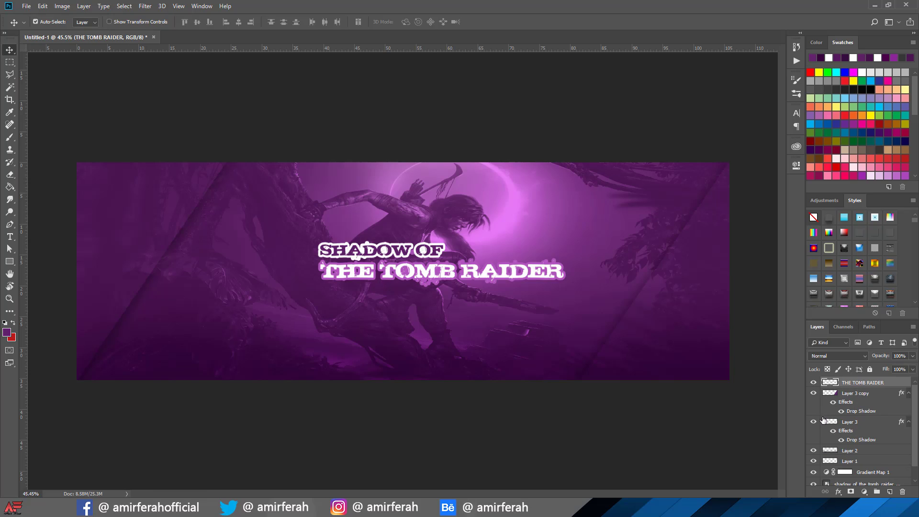
key("ctrl+a")
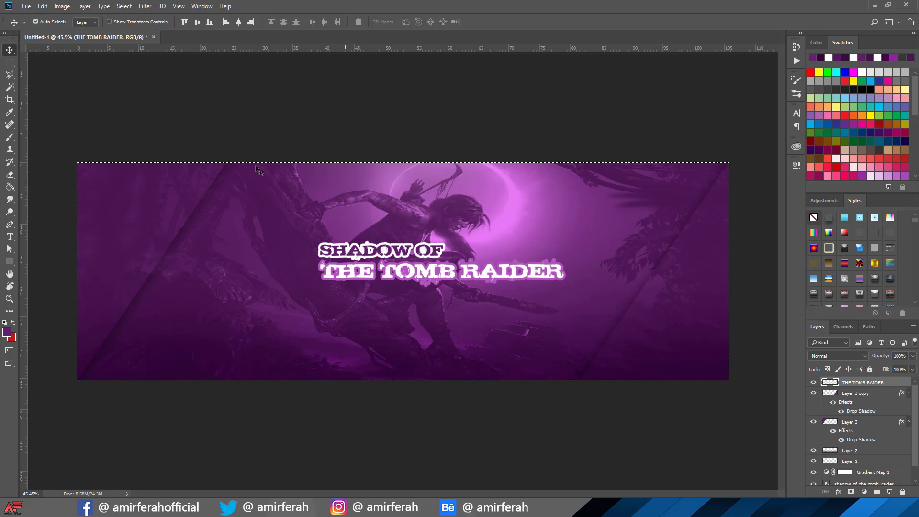
left_click(239, 23)
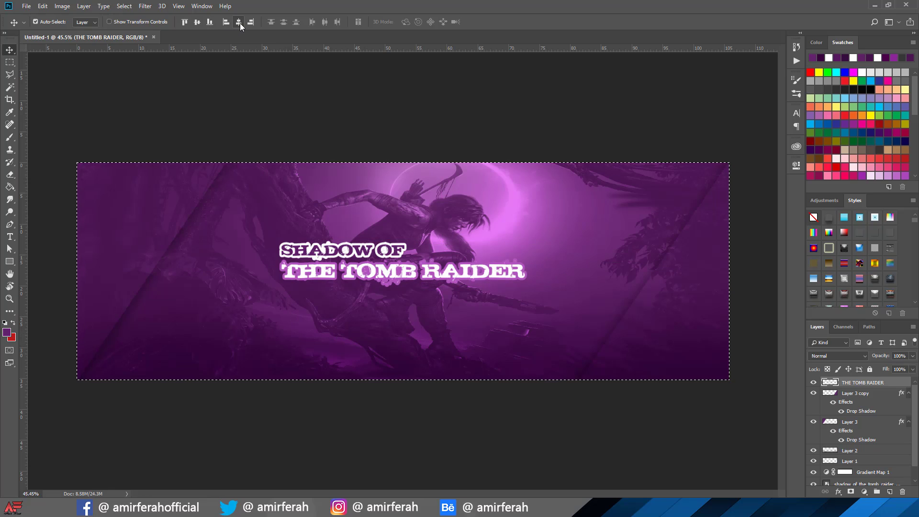
left_click(197, 22)
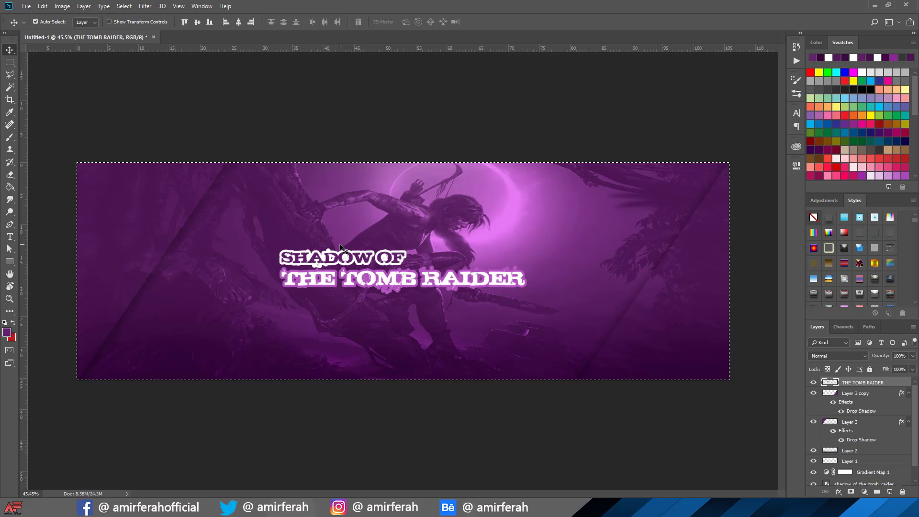
key("ctrl+d")
scroll(483, 397, "down", 2)
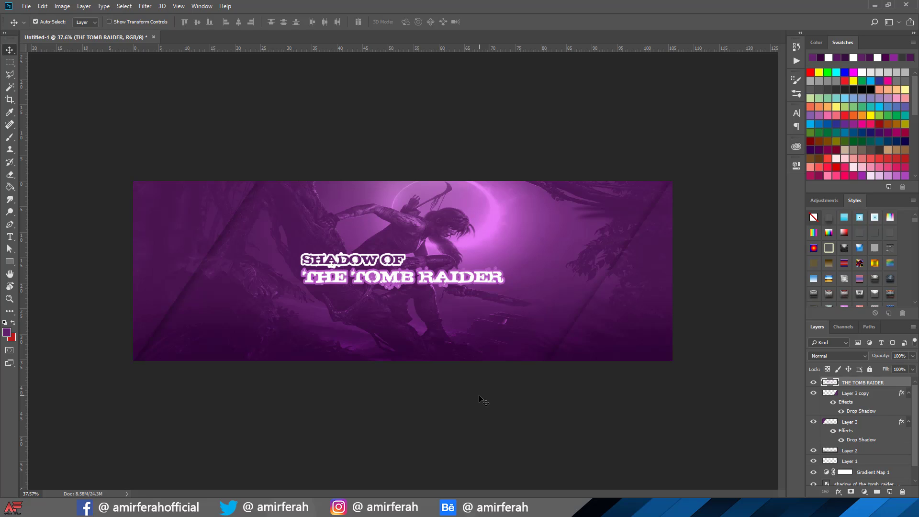
Scale the merged title up to about 134% and re-centre it horizontally on the banner.
key("ctrl+t")
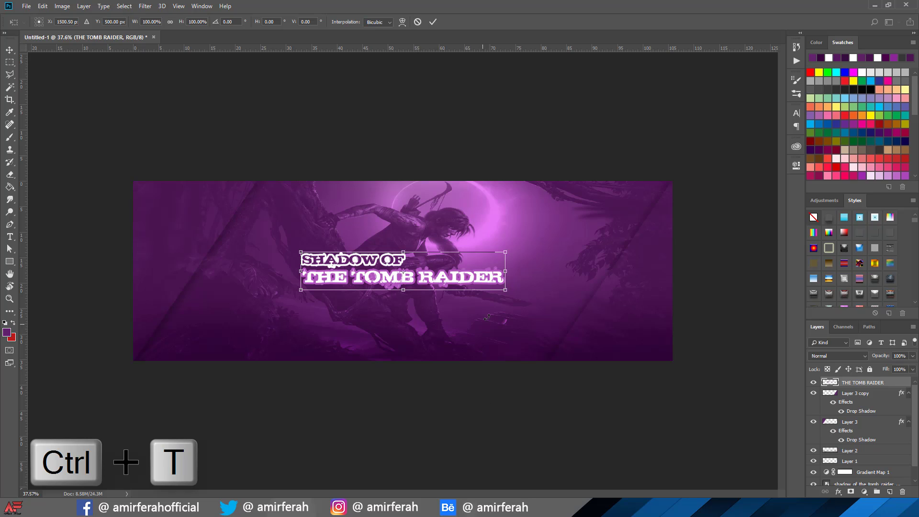
left_click_drag(501, 262, 534, 259)
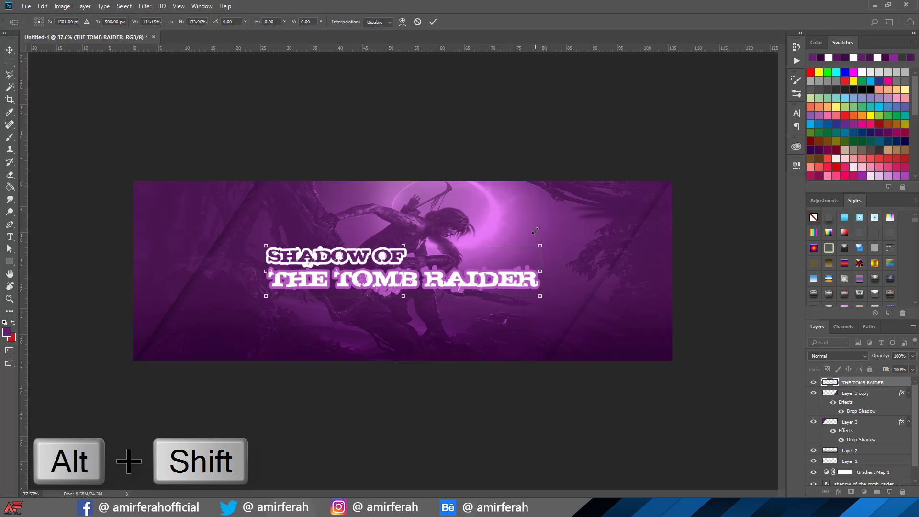
left_click(433, 22)
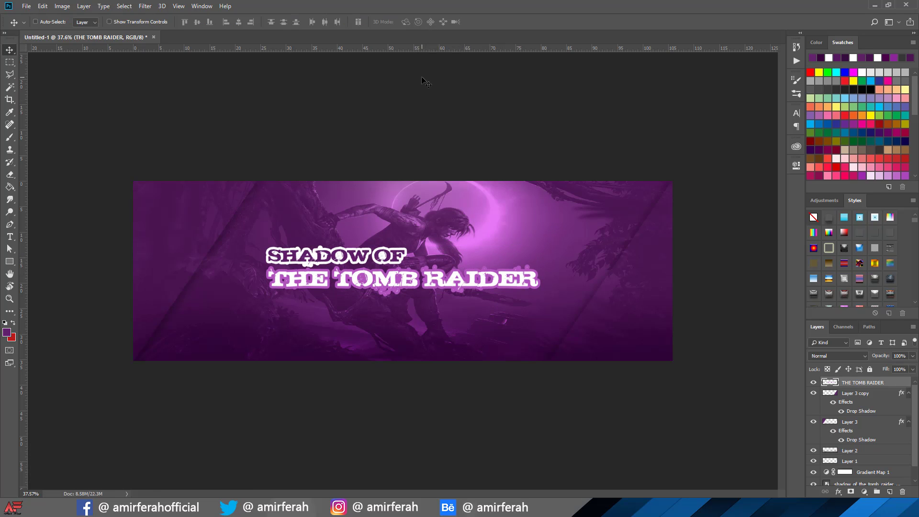
key("ctrl+a")
left_click(239, 21)
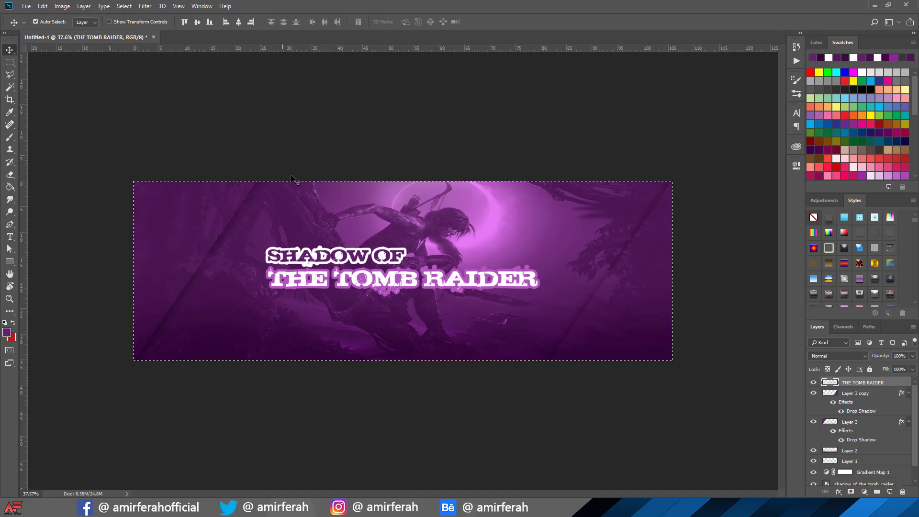
key("ctrl")
key("ctrl+d")
scroll(431, 429, "down", 1)
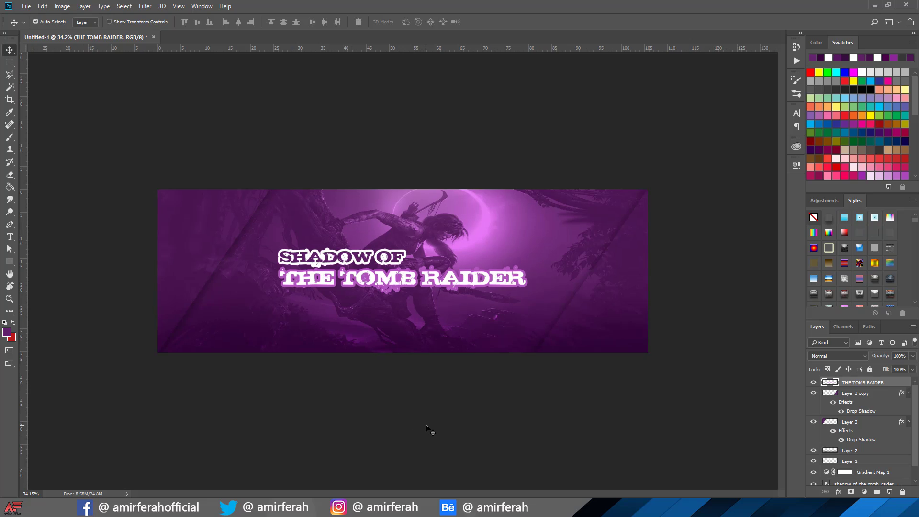
scroll(430, 429, "up", 1)
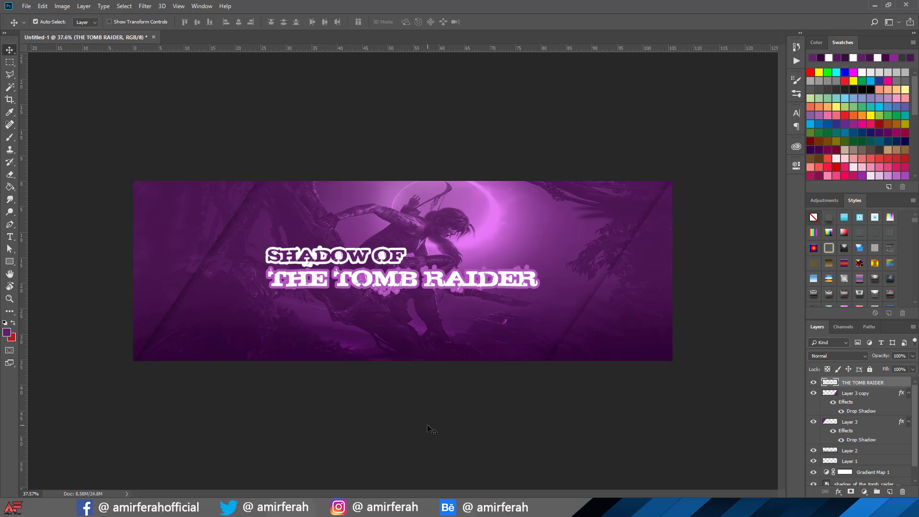